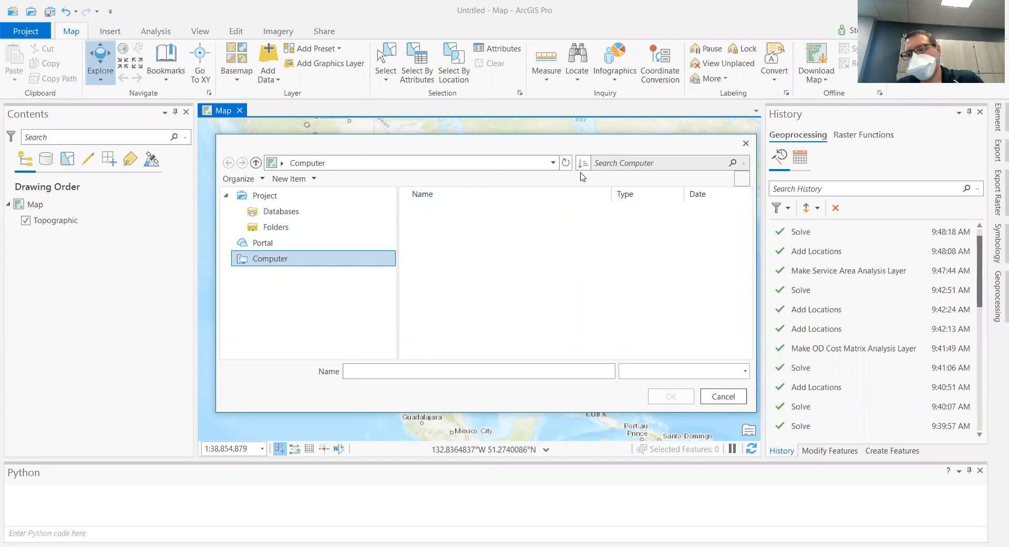
Add StormwaterIssues.png from the computer to the map and zoom to its extent.
{"action": "left_click", "coordinate": [566, 163]}
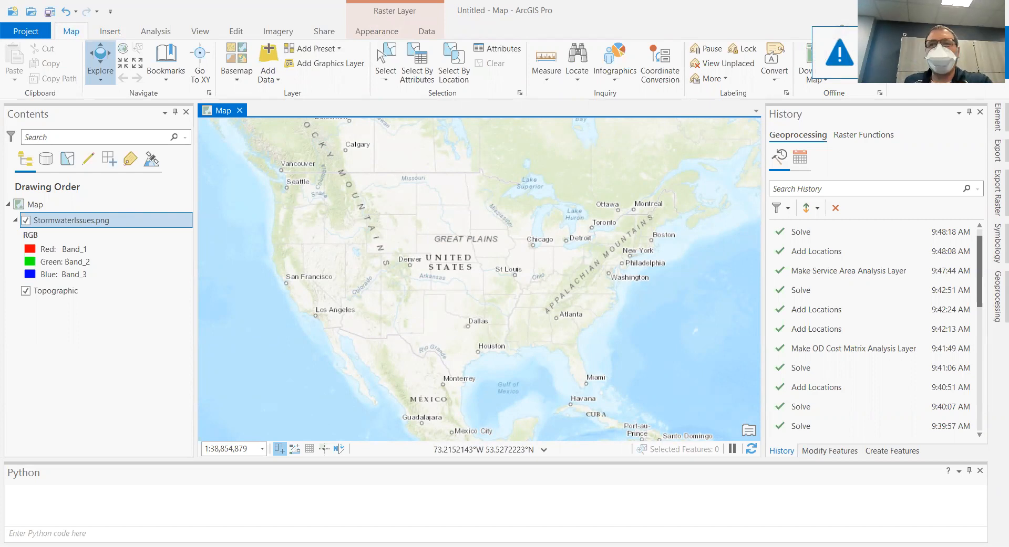
{"action": "right_click", "coordinate": [74, 223]}
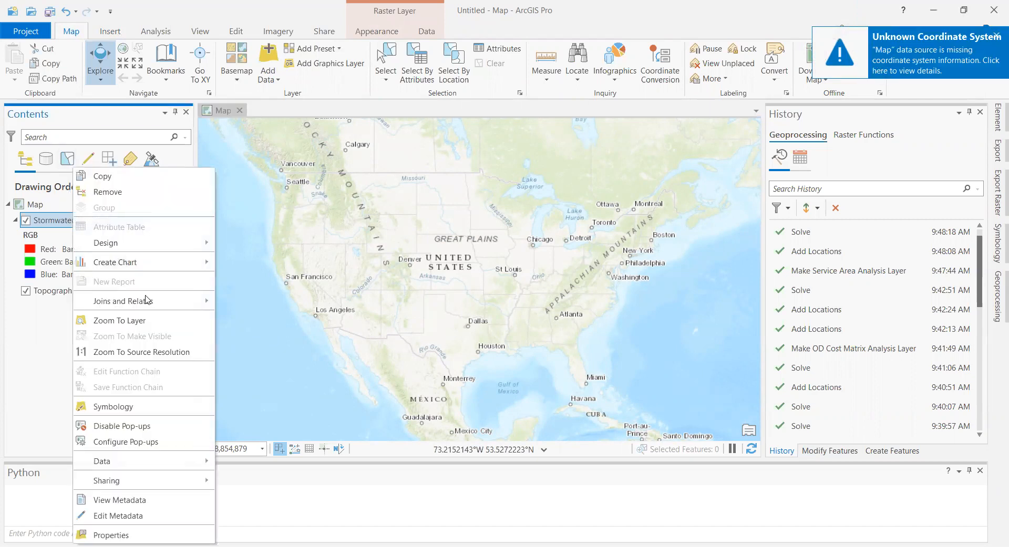
{"action": "left_click", "coordinate": [150, 322]}
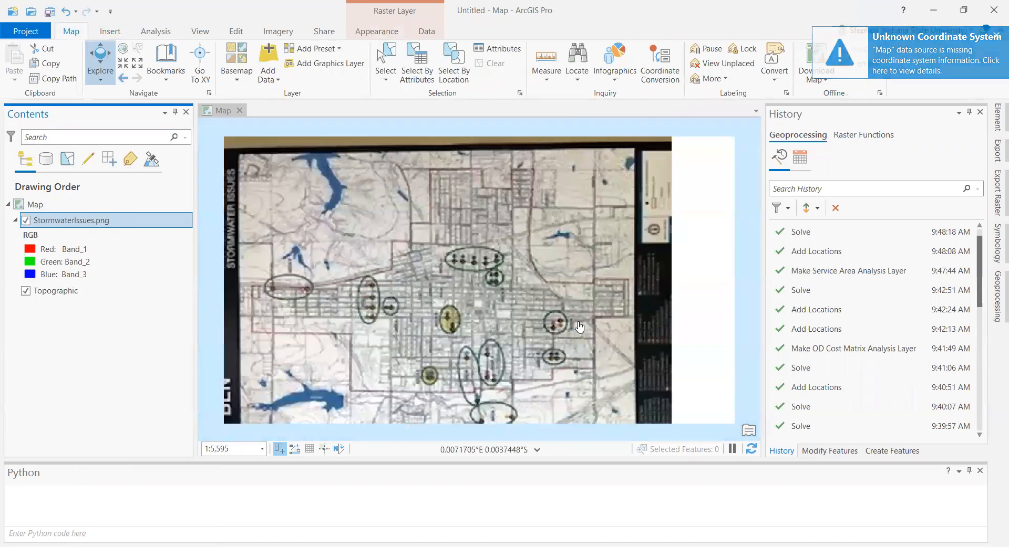
Examine where the StormwaterIssues.png image sits on the world basemap and inspect the lakes and streets it shows.
{"action": "scroll", "coordinate": [579, 327], "scroll_direction": "down", "scroll_amount": 15}
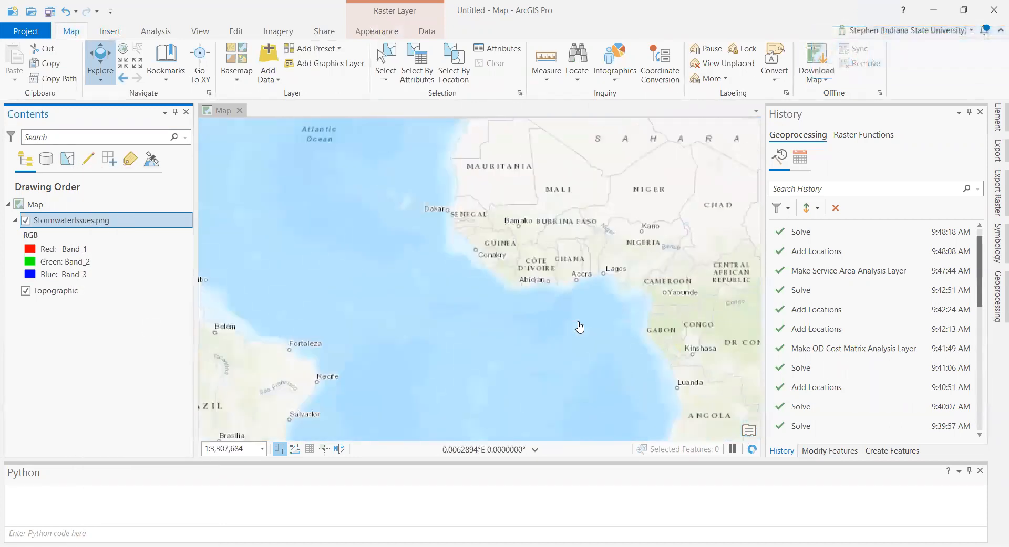
{"action": "scroll", "coordinate": [579, 327], "scroll_direction": "down", "scroll_amount": 5}
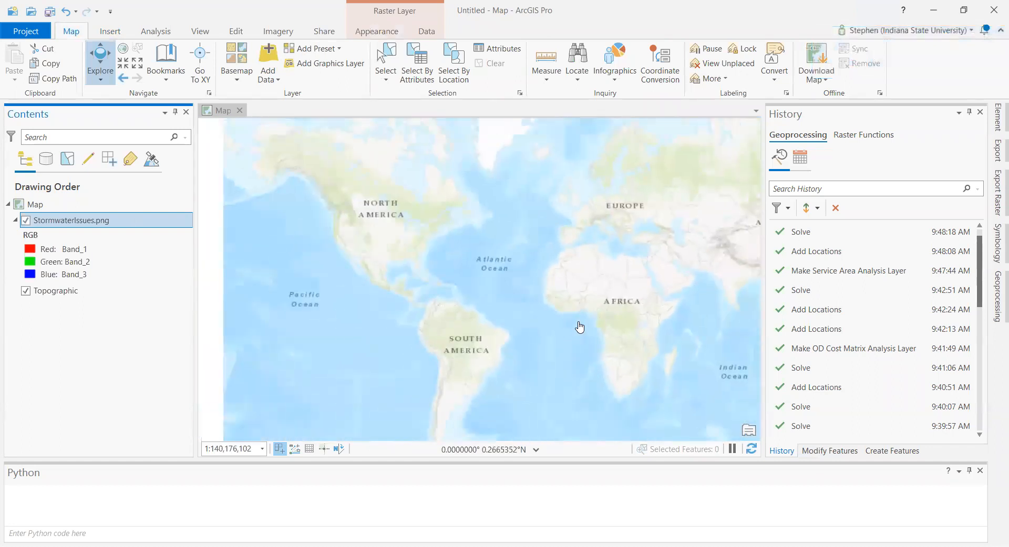
{"action": "scroll", "coordinate": [580, 327], "scroll_direction": "up", "scroll_amount": 5}
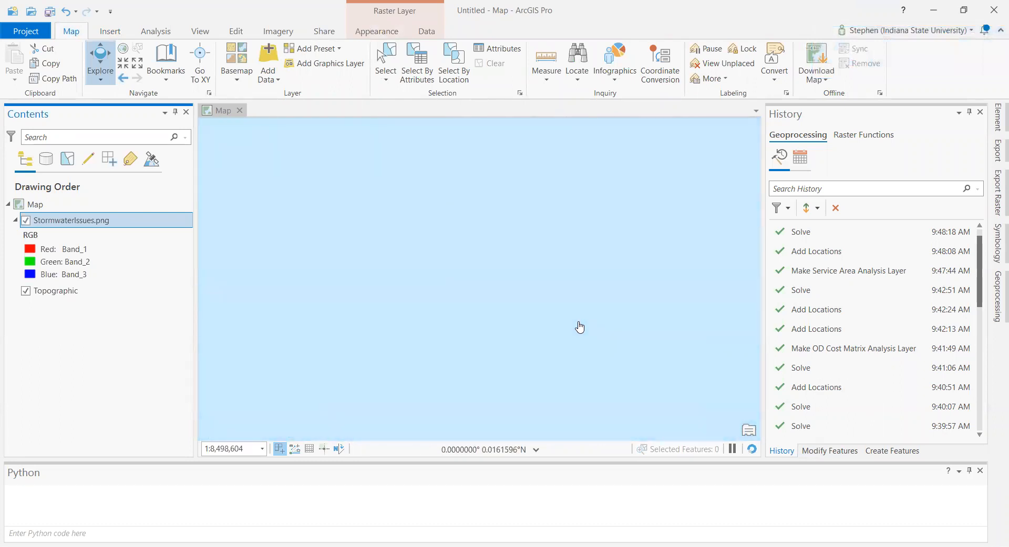
{"action": "scroll", "coordinate": [579, 327], "scroll_direction": "up", "scroll_amount": 9}
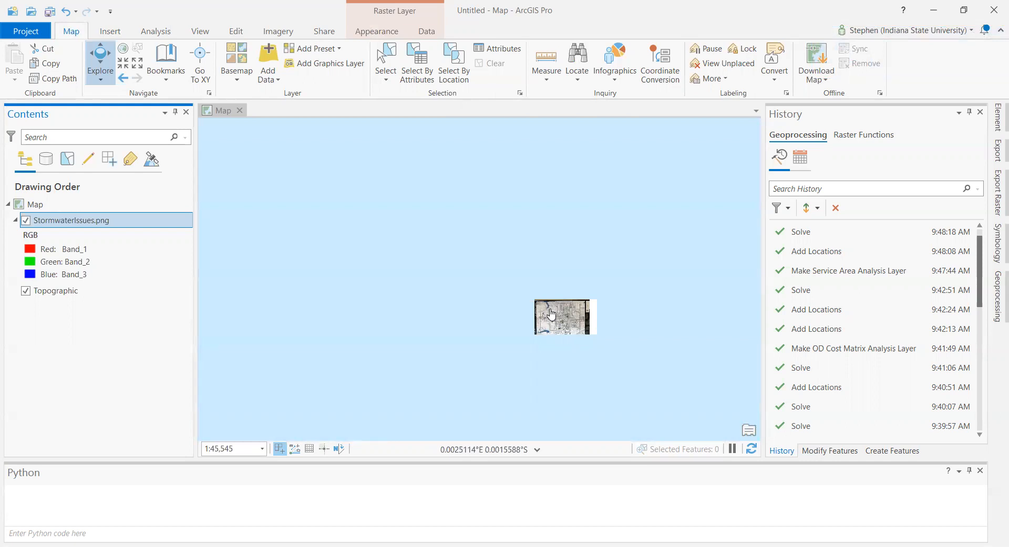
{"action": "scroll", "coordinate": [565, 332], "scroll_direction": "up", "scroll_amount": 1}
{"action": "scroll", "coordinate": [565, 333], "scroll_direction": "up", "scroll_amount": 3}
{"action": "scroll", "coordinate": [566, 332], "scroll_direction": "up", "scroll_amount": 2}
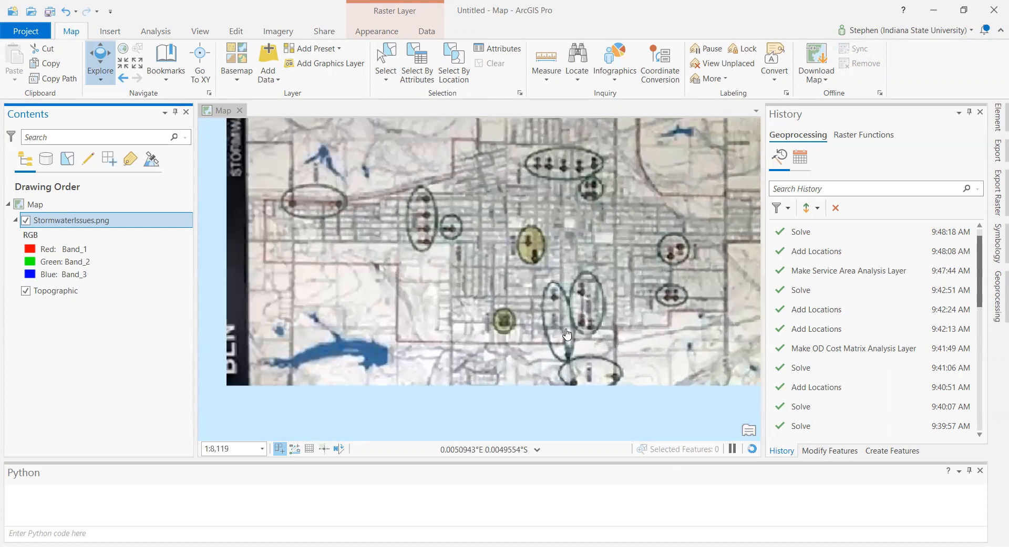
{"action": "scroll", "coordinate": [567, 228], "scroll_direction": "down", "scroll_amount": 2}
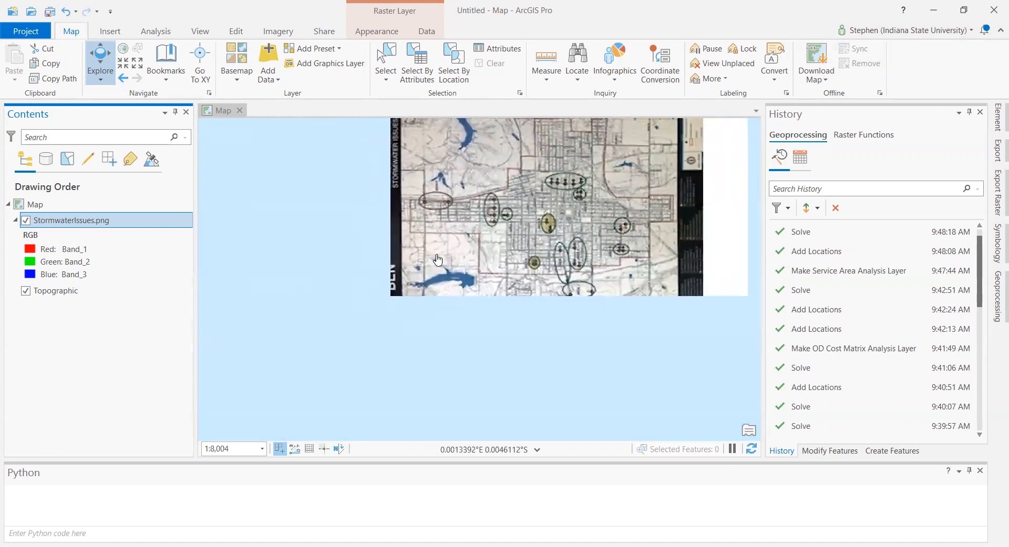
{"action": "scroll", "coordinate": [437, 258], "scroll_direction": "up", "scroll_amount": 1}
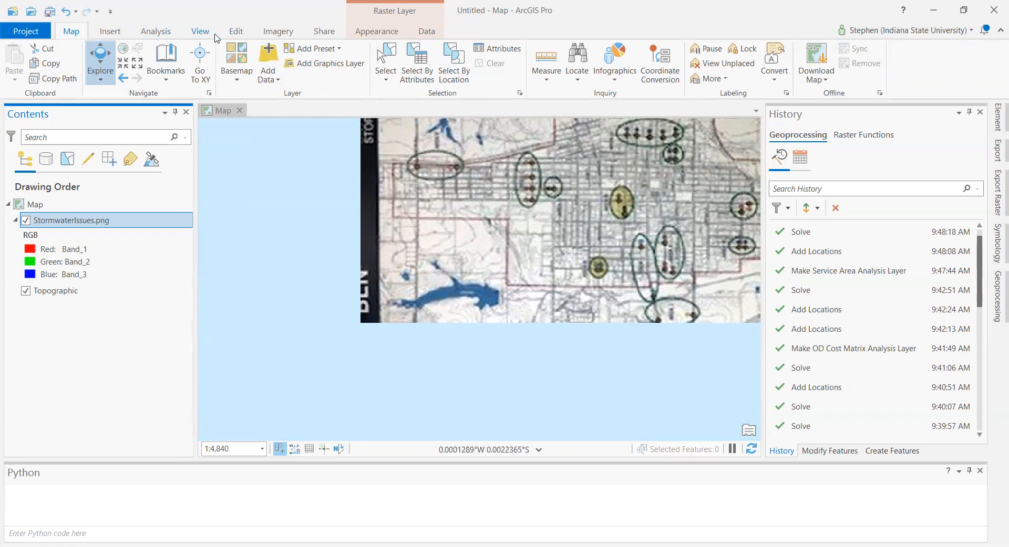
Start georeferencing StormwaterIssues.png and place a control point's source at the tip of the narrow inlet above the large lower-left lake.
{"action": "left_click", "coordinate": [159, 33]}
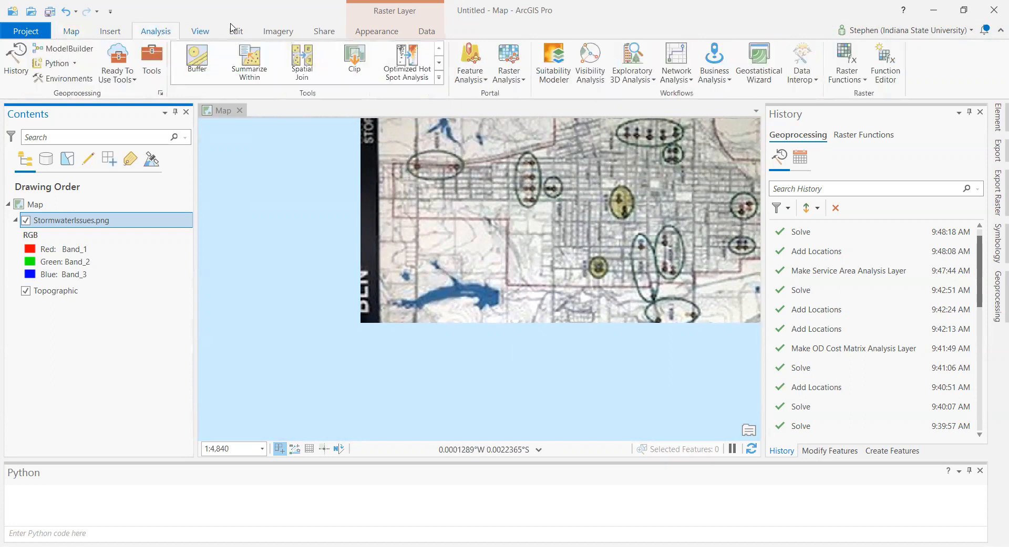
{"action": "left_click", "coordinate": [273, 32]}
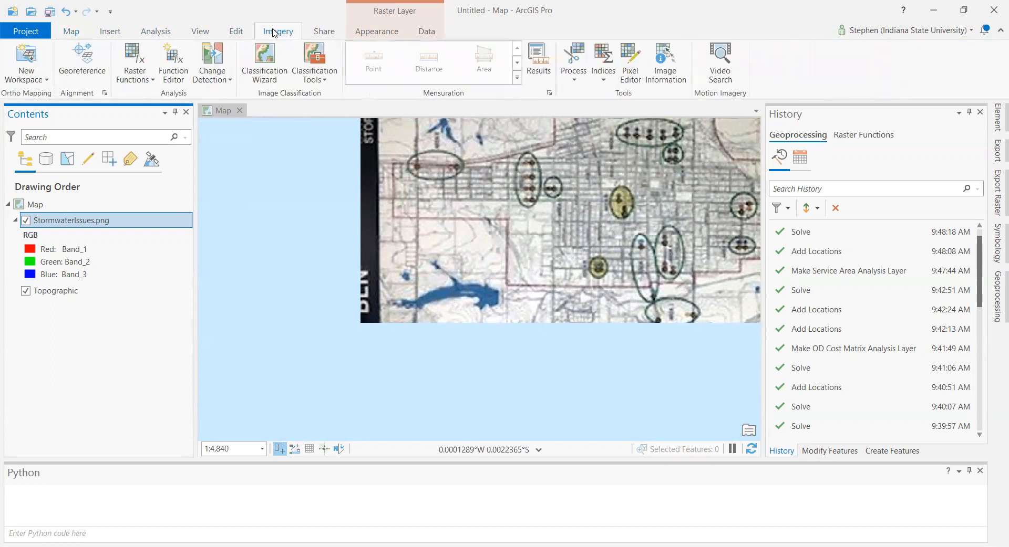
{"action": "left_click", "coordinate": [84, 78]}
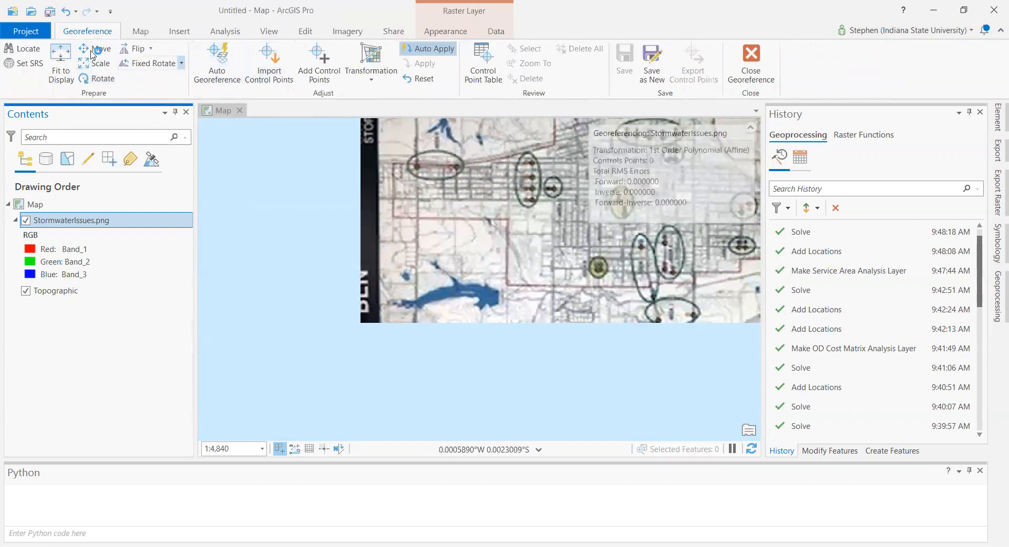
{"action": "left_click", "coordinate": [323, 74]}
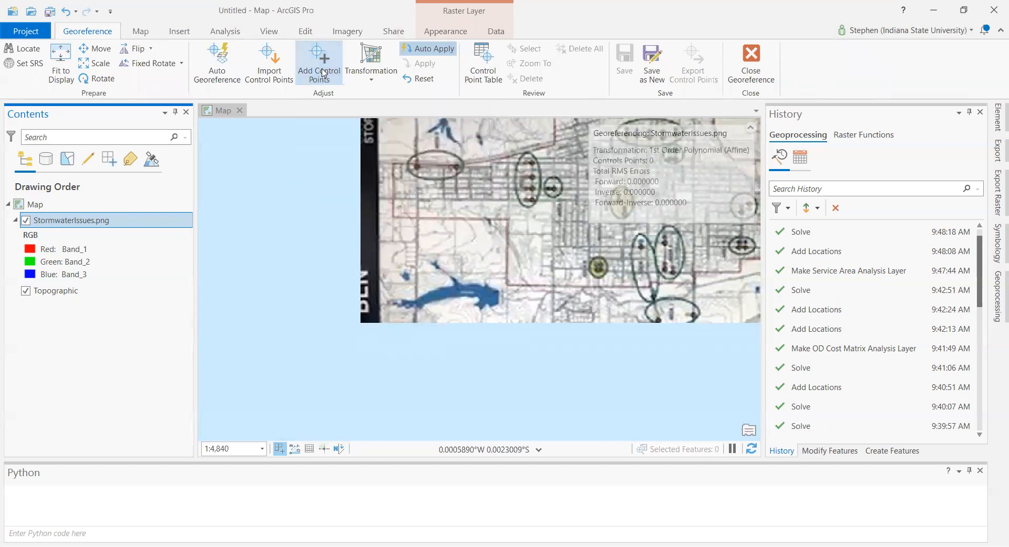
{"action": "left_click", "coordinate": [433, 261]}
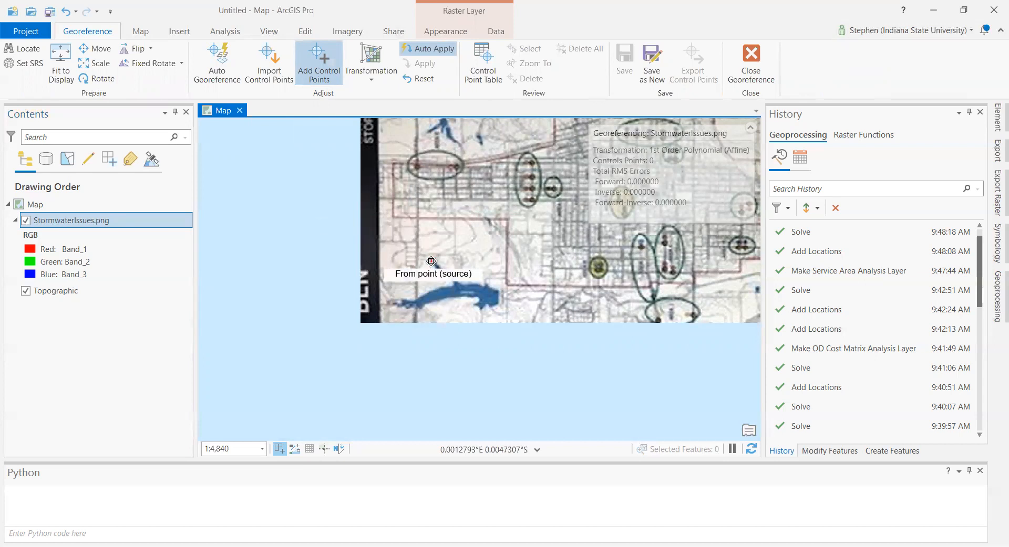
Locate "sullivan, in" on the basemap and collapse the georeferencing information overlay.
{"action": "left_click", "coordinate": [143, 31]}
{"action": "left_click", "coordinate": [576, 62]}
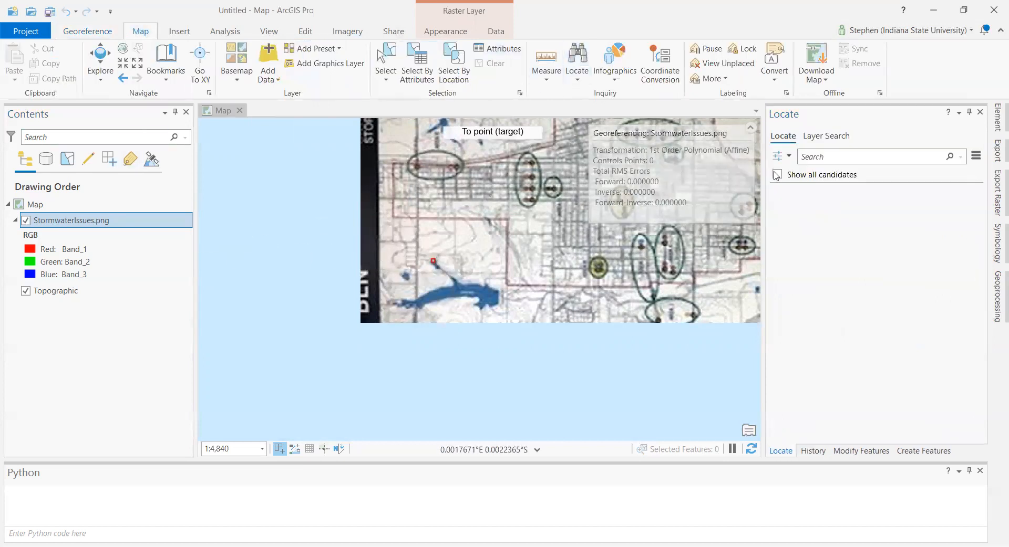
{"action": "type", "text": "sullivan"}
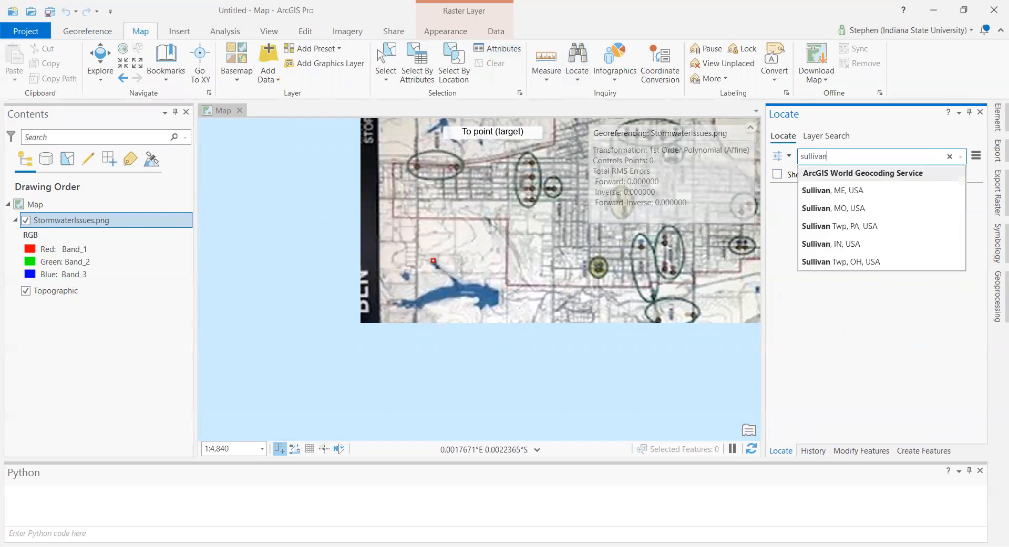
{"action": "type", "text": ", in"}
{"action": "key", "text": "Return"}
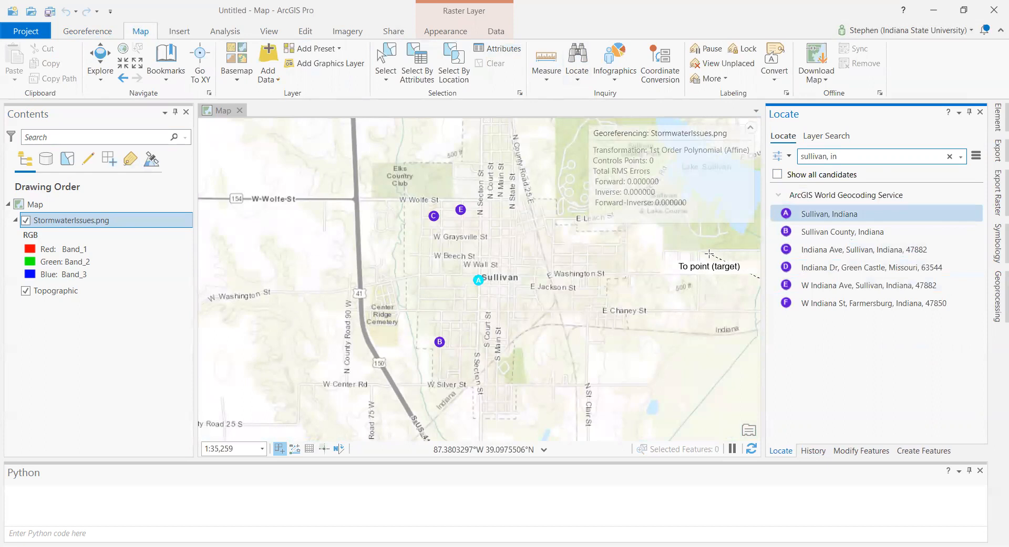
{"action": "scroll", "coordinate": [708, 254], "scroll_direction": "down", "scroll_amount": 1}
{"action": "scroll", "coordinate": [709, 254], "scroll_direction": "down", "scroll_amount": 2}
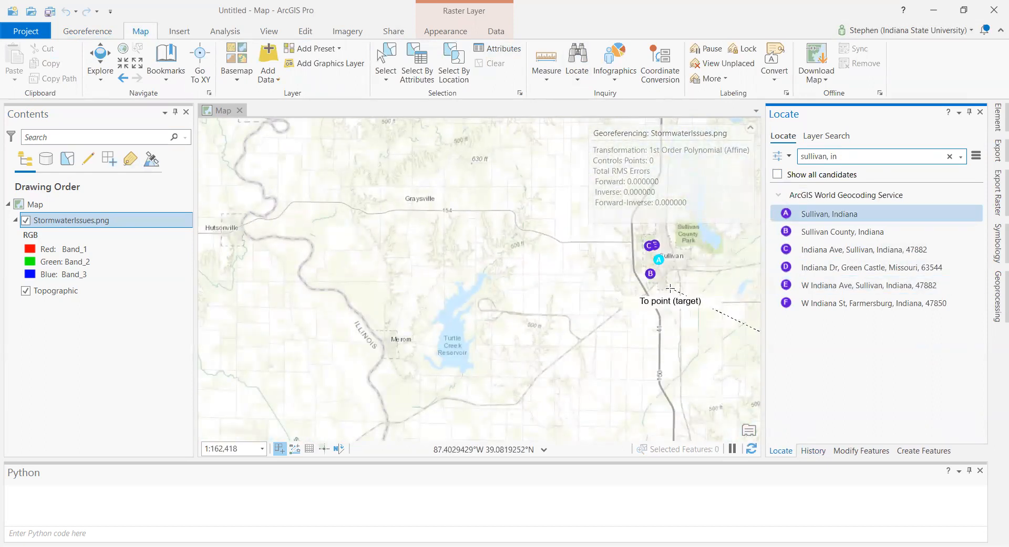
{"action": "left_click", "coordinate": [748, 130]}
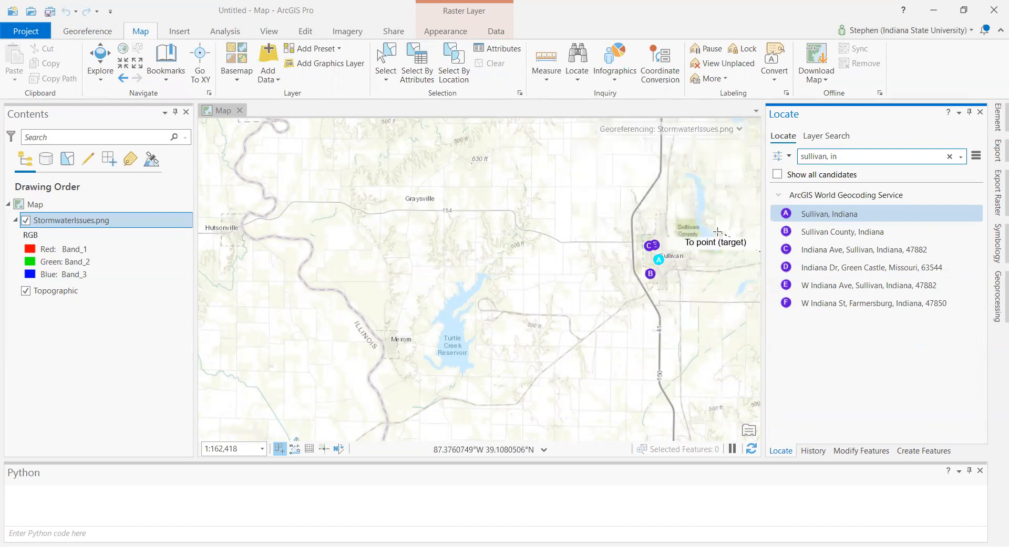
Examine the basemap around Sullivan, Turtle Creek Reservoir and the Wolfe St ponds for the lakes shown on the scanned map.
{"action": "scroll", "coordinate": [694, 269], "scroll_direction": "down", "scroll_amount": 1}
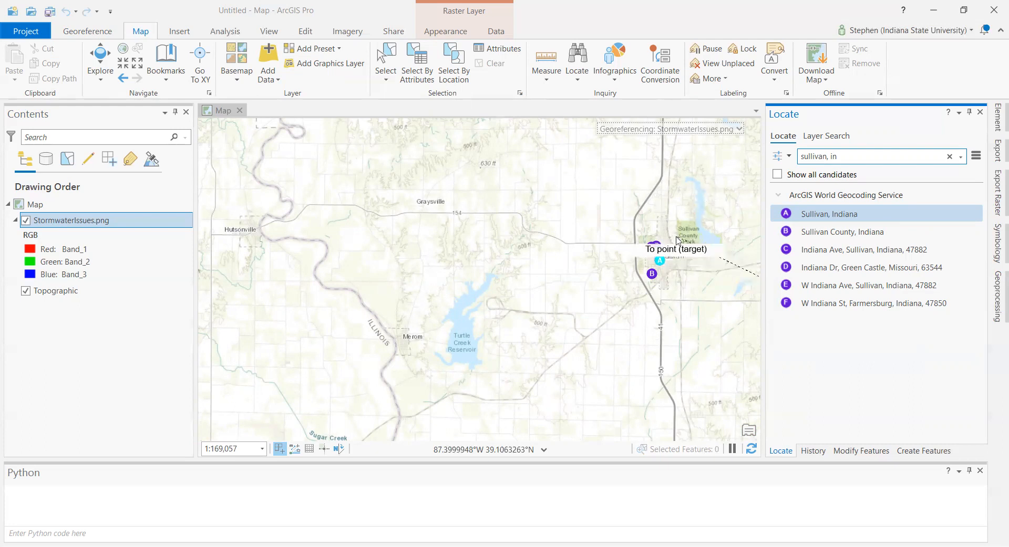
{"action": "scroll", "coordinate": [677, 239], "scroll_direction": "down", "scroll_amount": 3}
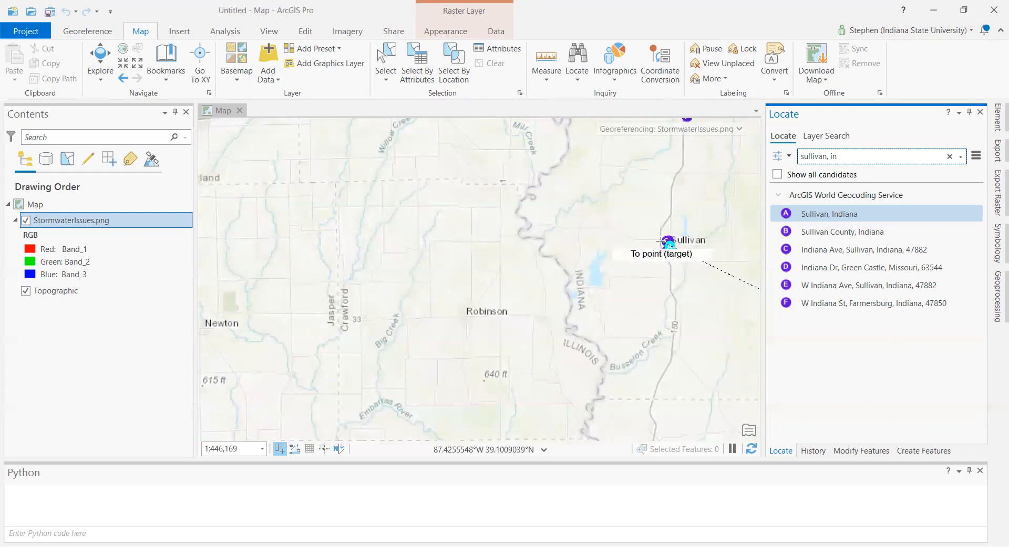
{"action": "left_click", "coordinate": [660, 242]}
{"action": "scroll", "coordinate": [660, 242], "scroll_direction": "up", "scroll_amount": 5}
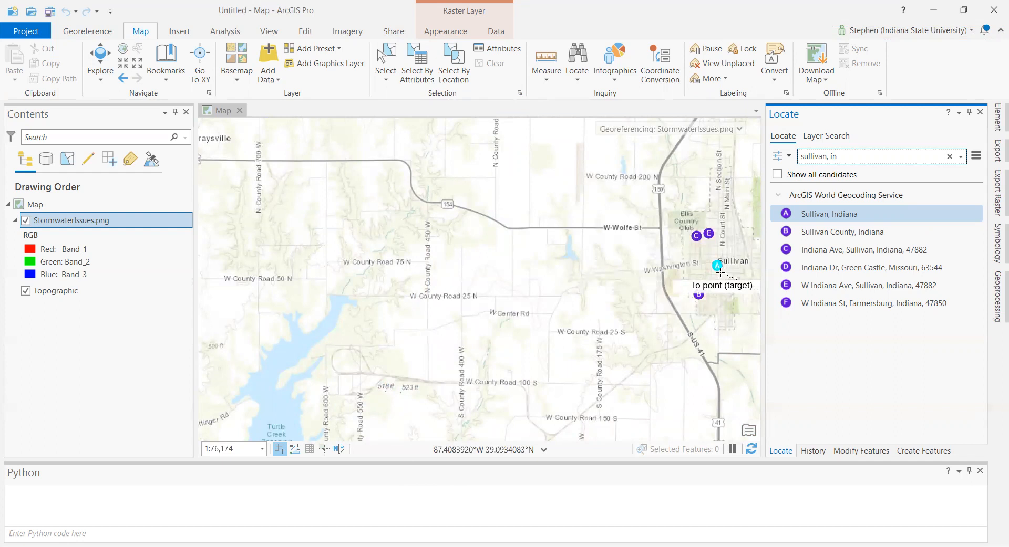
{"action": "scroll", "coordinate": [622, 164], "scroll_direction": "up", "scroll_amount": 3}
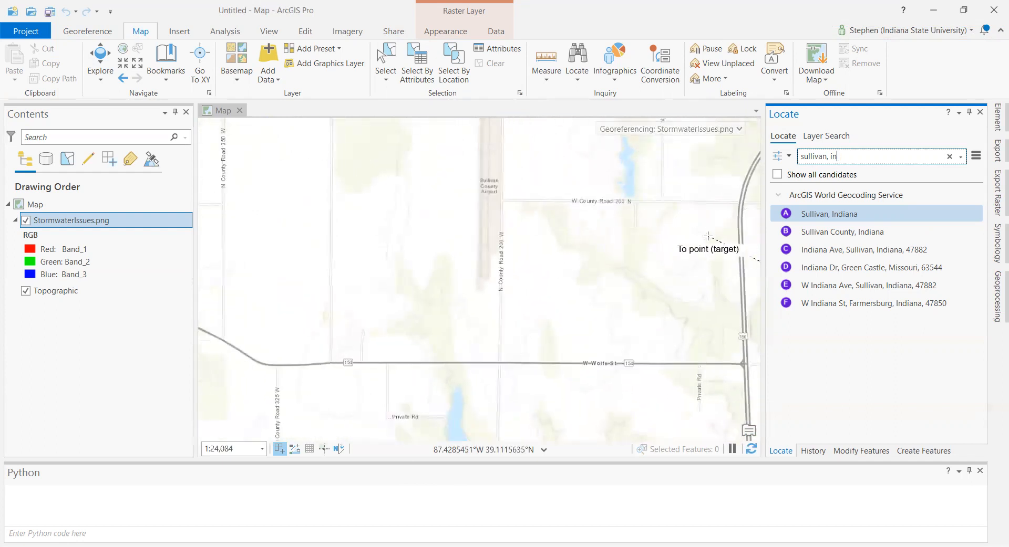
{"action": "scroll", "coordinate": [708, 236], "scroll_direction": "up", "scroll_amount": 1}
{"action": "scroll", "coordinate": [708, 237], "scroll_direction": "down", "scroll_amount": 4}
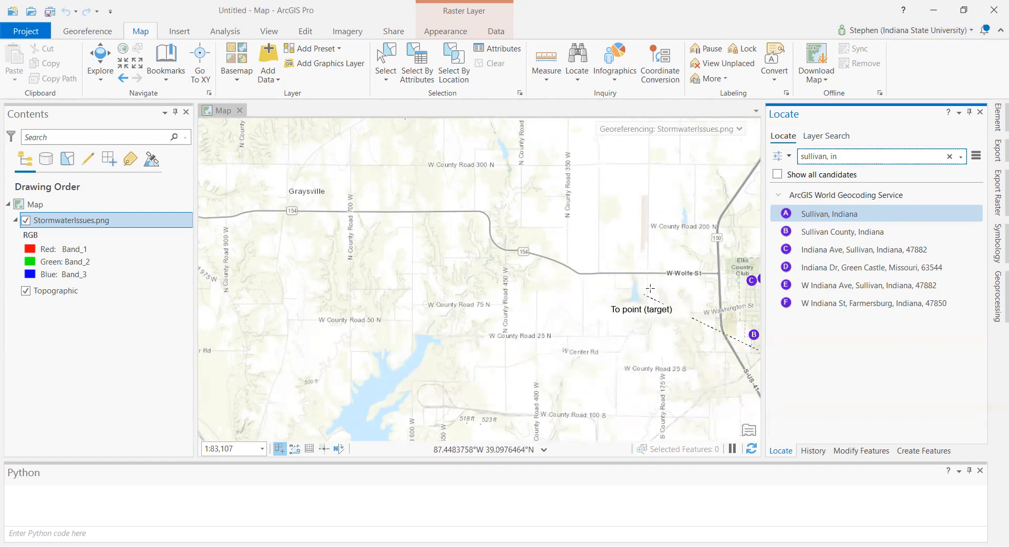
{"action": "scroll", "coordinate": [425, 409], "scroll_direction": "down", "scroll_amount": 5}
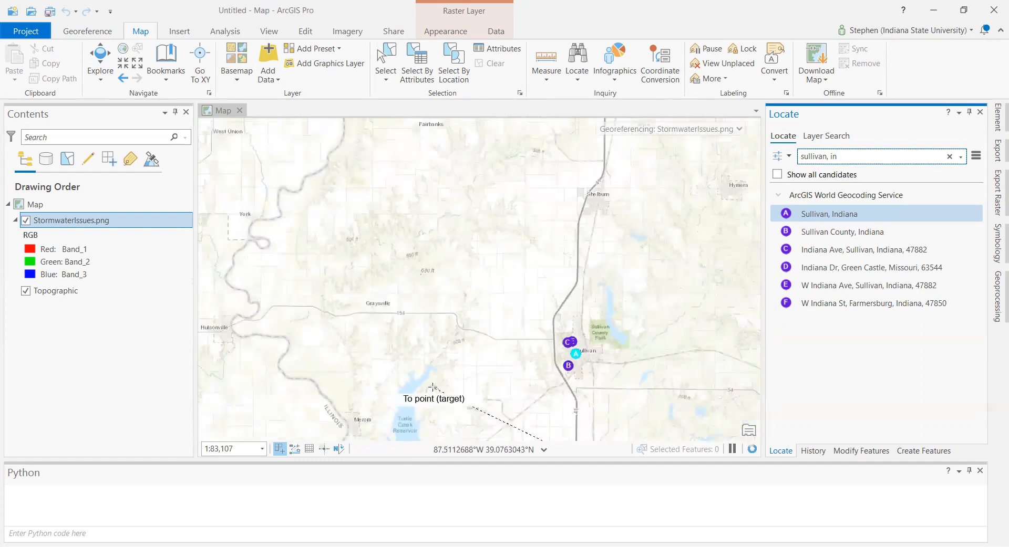
{"action": "key", "text": "alt"}
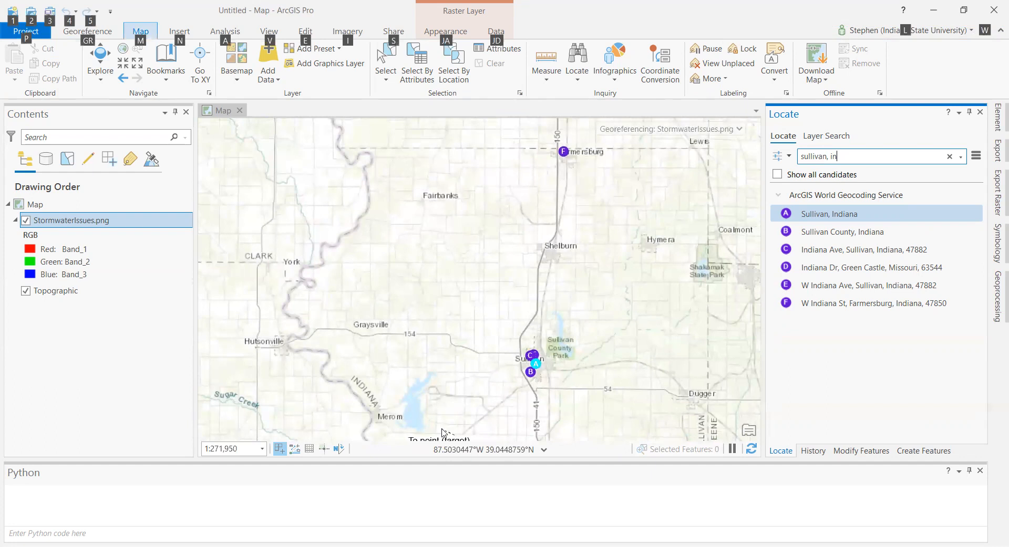
{"action": "key", "text": "alt"}
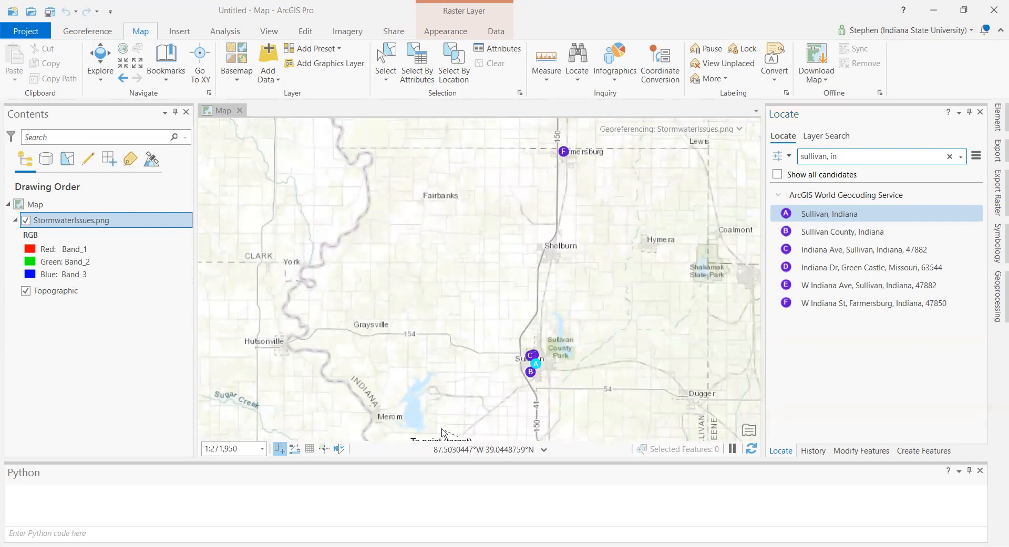
{"action": "key", "text": "alt"}
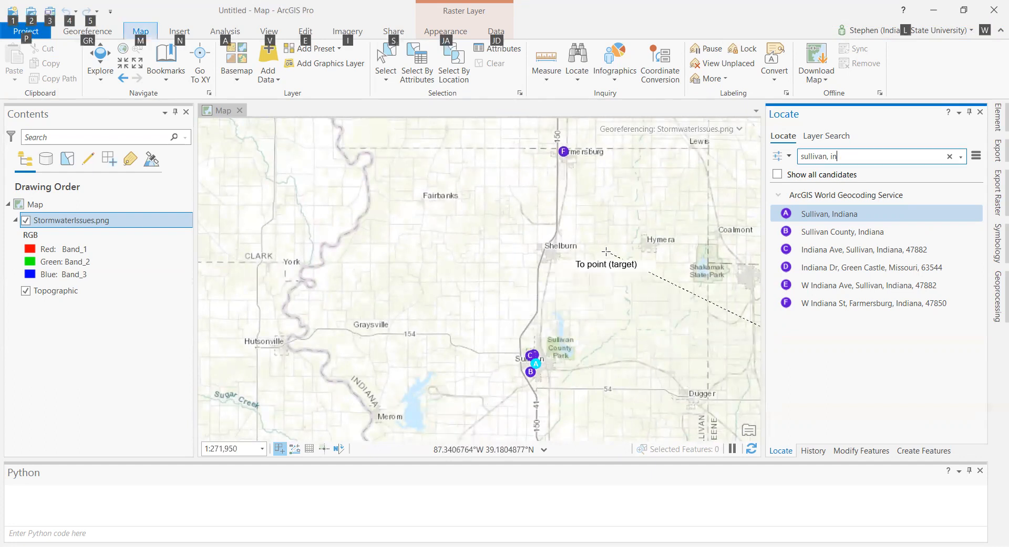
Examine Lake Sullivan, the town's street grid and the surrounding highways for a feature matching the control point's source.
{"action": "scroll", "coordinate": [568, 349], "scroll_direction": "up", "scroll_amount": 3}
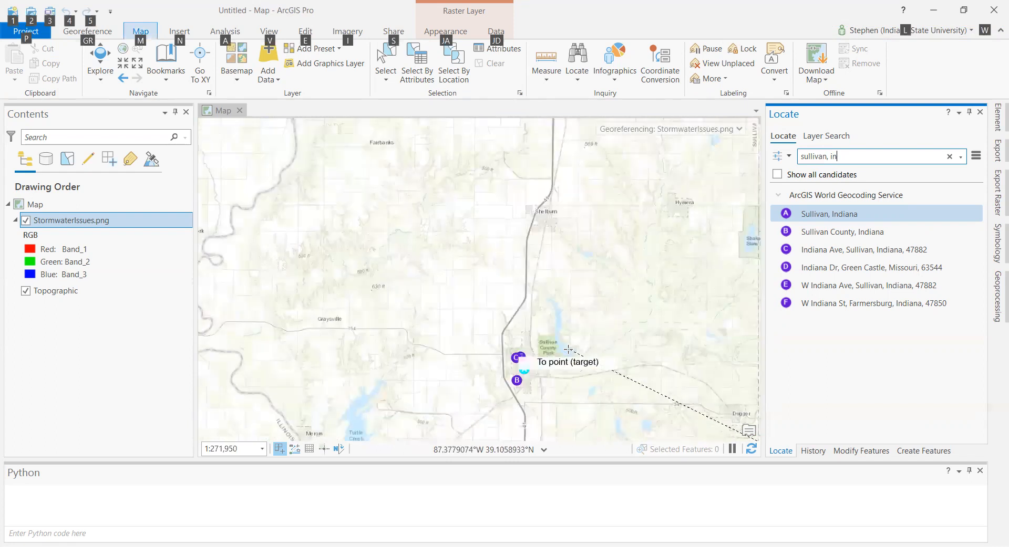
{"action": "key", "text": "alt+Tab"}
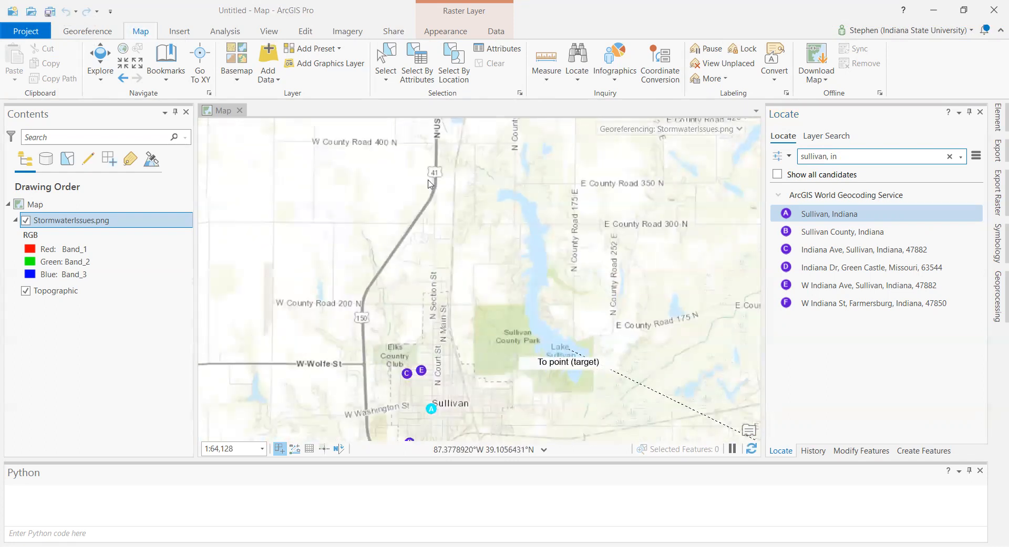
{"action": "key", "text": "alt+Tab"}
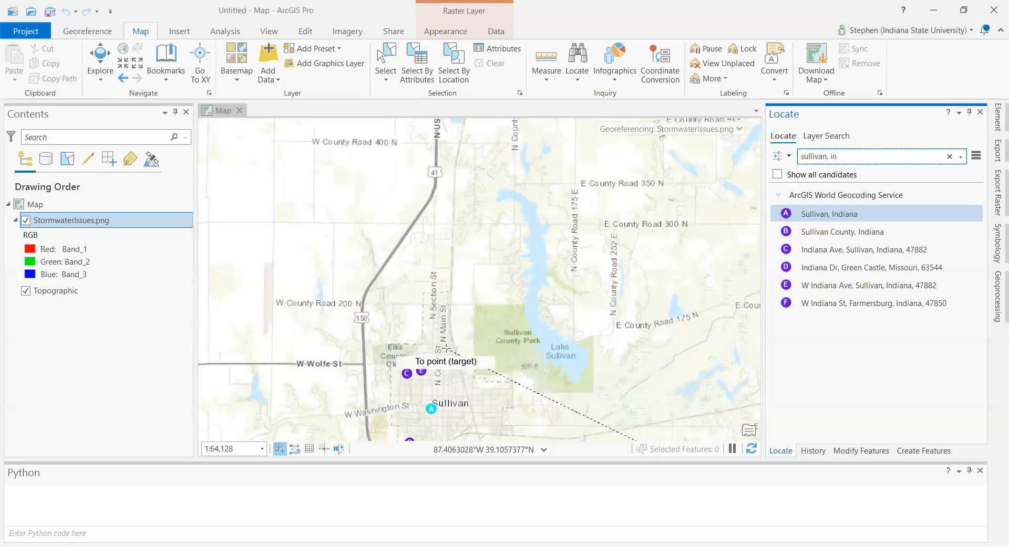
{"action": "scroll", "coordinate": [445, 349], "scroll_direction": "up", "scroll_amount": 2}
{"action": "scroll", "coordinate": [445, 349], "scroll_direction": "up", "scroll_amount": 1}
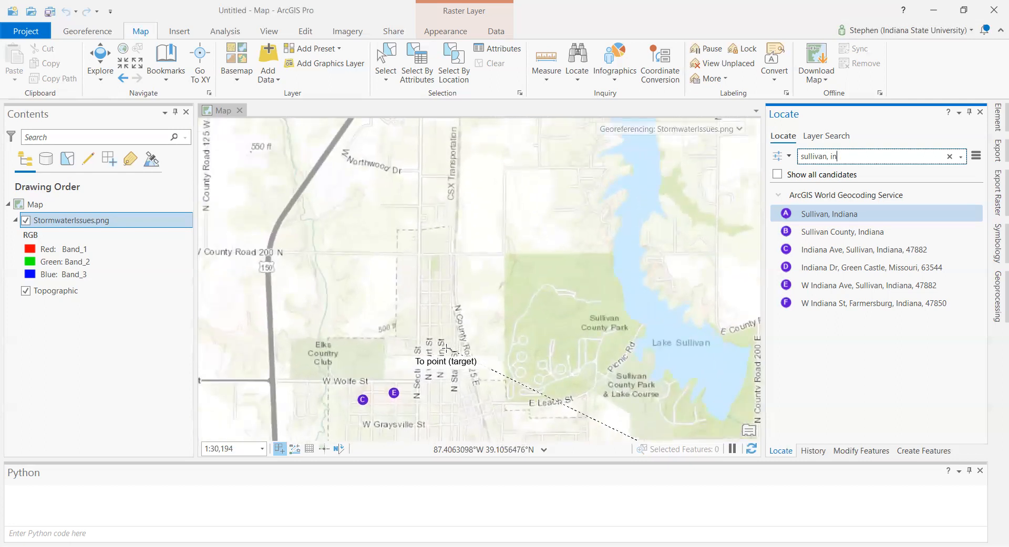
{"action": "scroll", "coordinate": [446, 350], "scroll_direction": "down", "scroll_amount": 1}
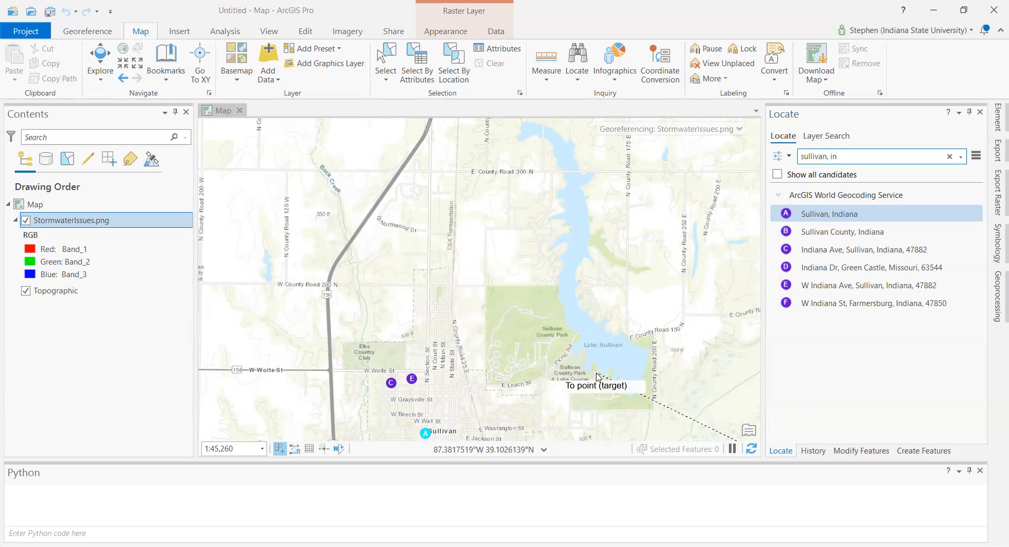
{"action": "scroll", "coordinate": [597, 377], "scroll_direction": "down", "scroll_amount": 6}
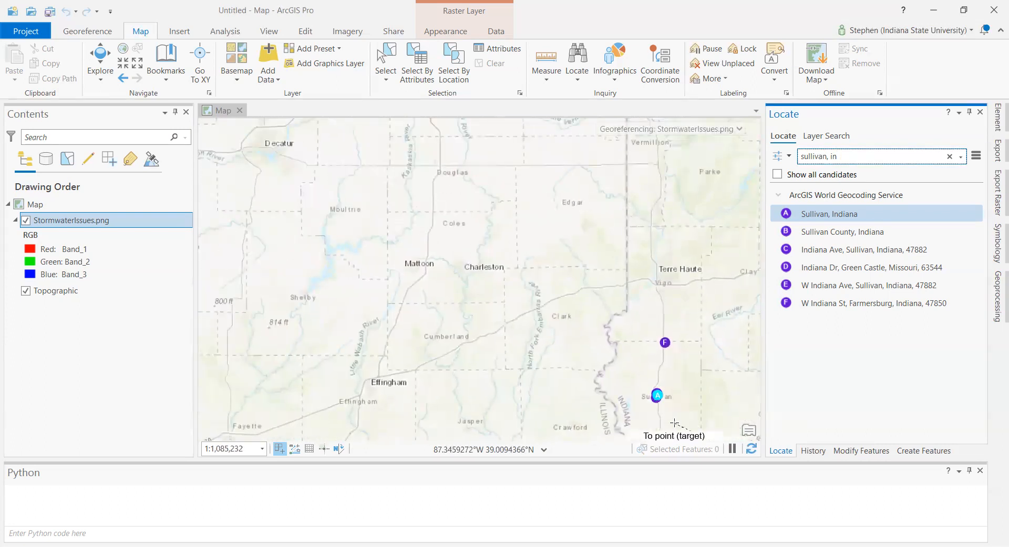
{"action": "scroll", "coordinate": [683, 424], "scroll_direction": "up", "scroll_amount": 3}
{"action": "scroll", "coordinate": [674, 423], "scroll_direction": "up", "scroll_amount": 3}
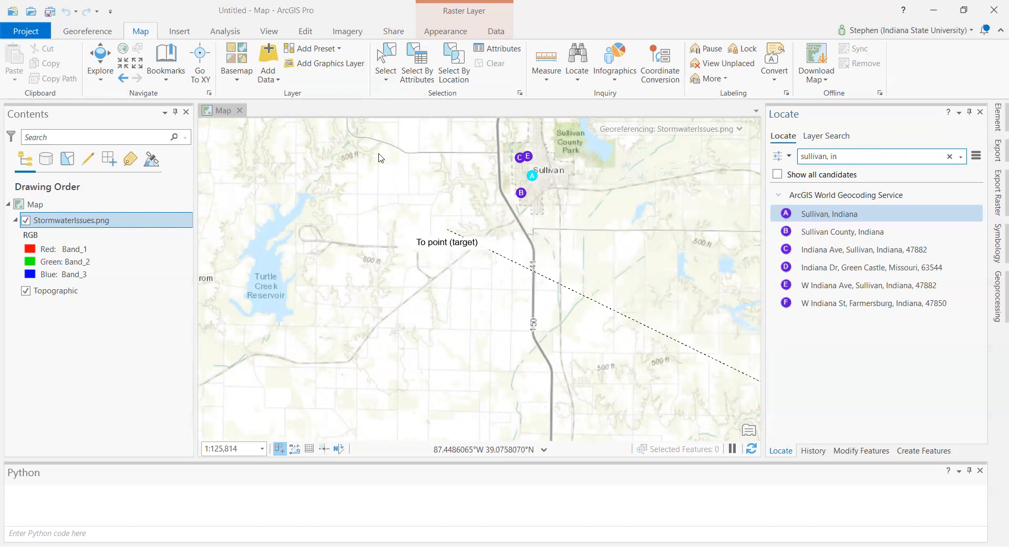
{"action": "scroll", "coordinate": [491, 204], "scroll_direction": "up", "scroll_amount": 2}
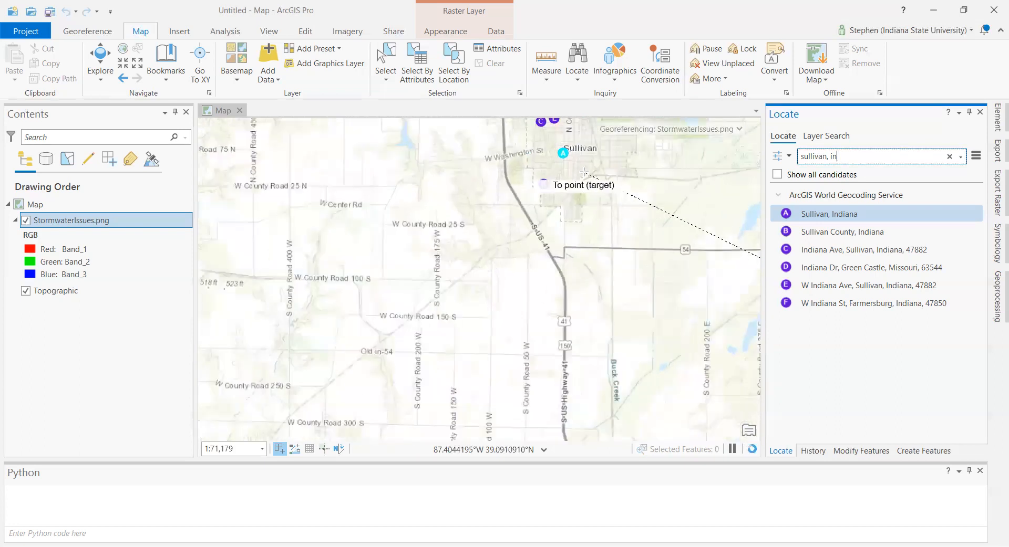
Try placing the control point's target just southeast of central Sullivan and undo it, restoring the StormwaterIssues.png layer.
{"action": "left_click", "coordinate": [583, 173]}
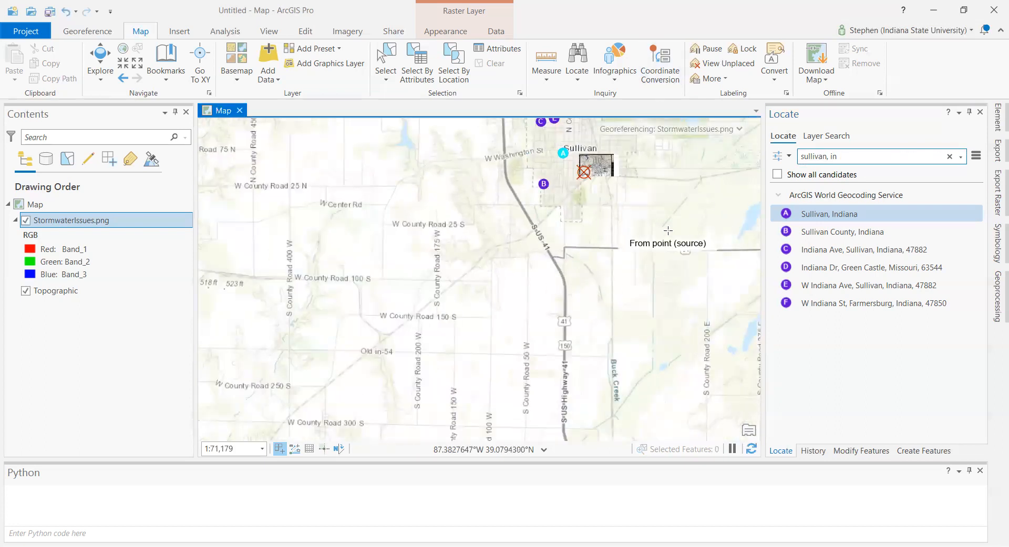
{"action": "key", "text": "ctrl+z"}
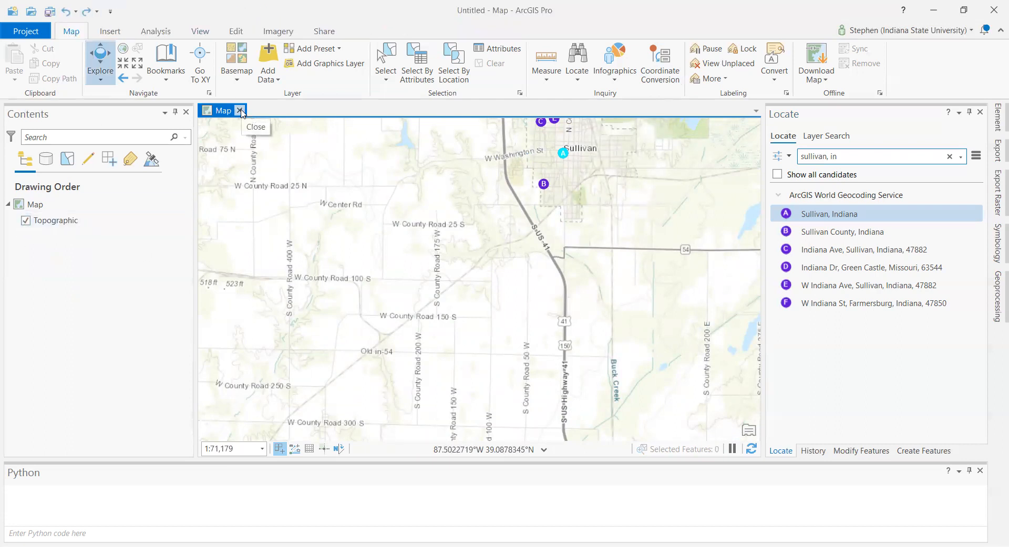
{"action": "key", "text": "ctrl+y"}
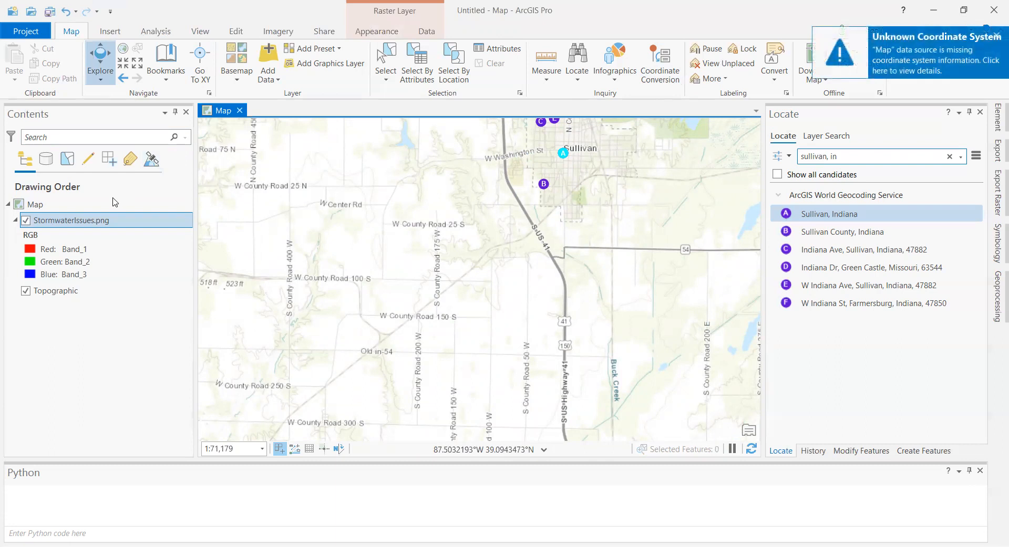
Check the StormwaterIssues.png extent, switch the basemap to Imagery with Labels at Sullivan, Indiana, and inspect the pond north of Elks Country Club.
{"action": "right_click", "coordinate": [85, 225]}
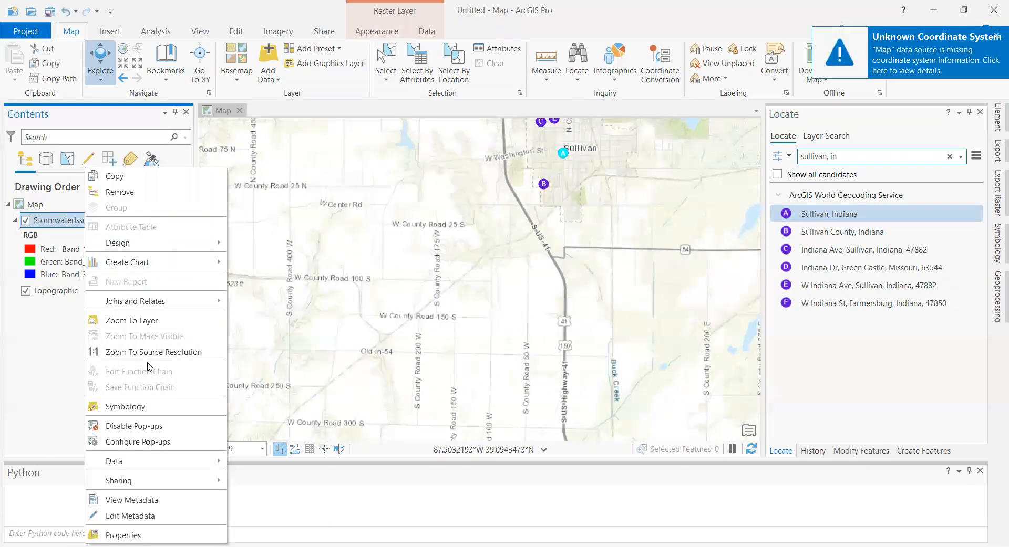
{"action": "left_click", "coordinate": [137, 321]}
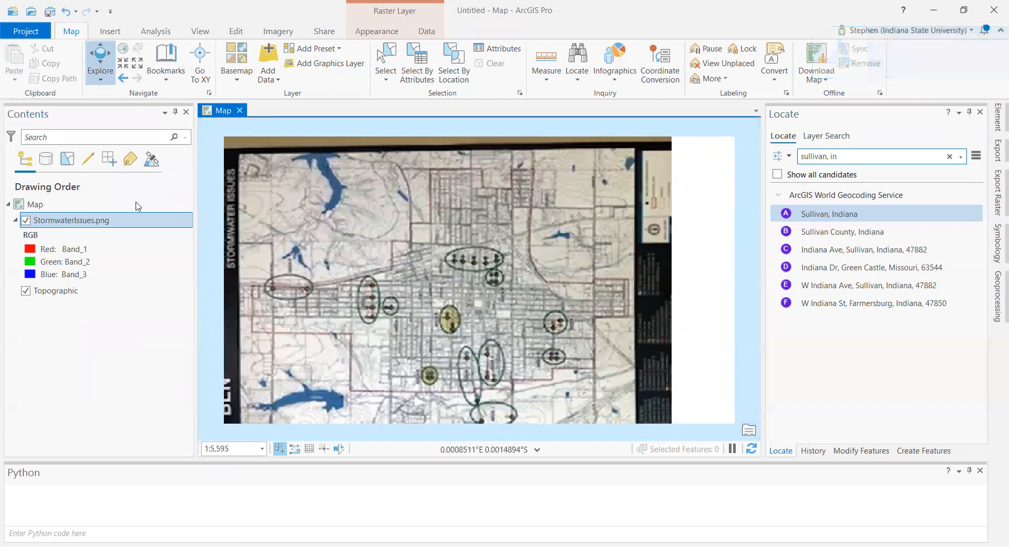
{"action": "left_click", "coordinate": [824, 213]}
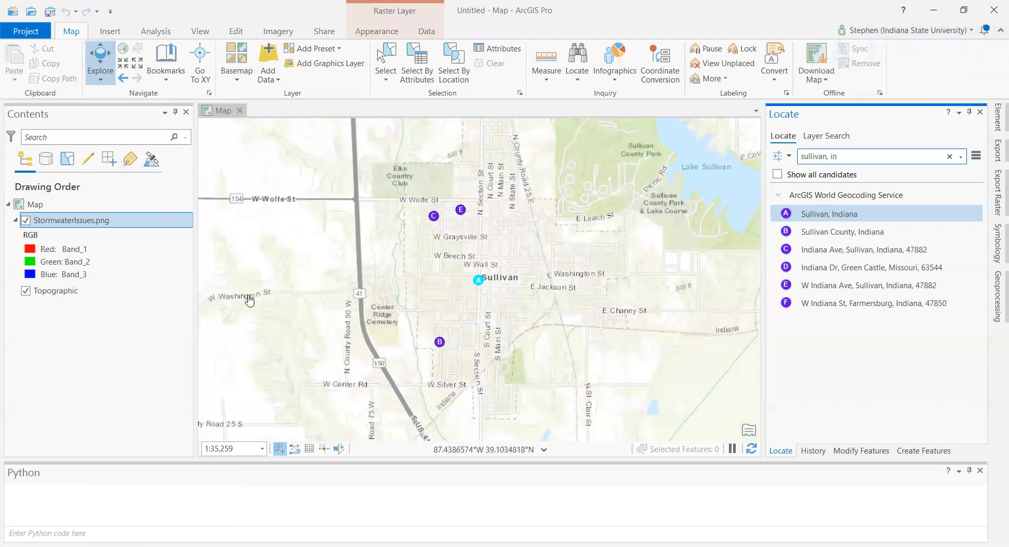
{"action": "left_click", "coordinate": [236, 59]}
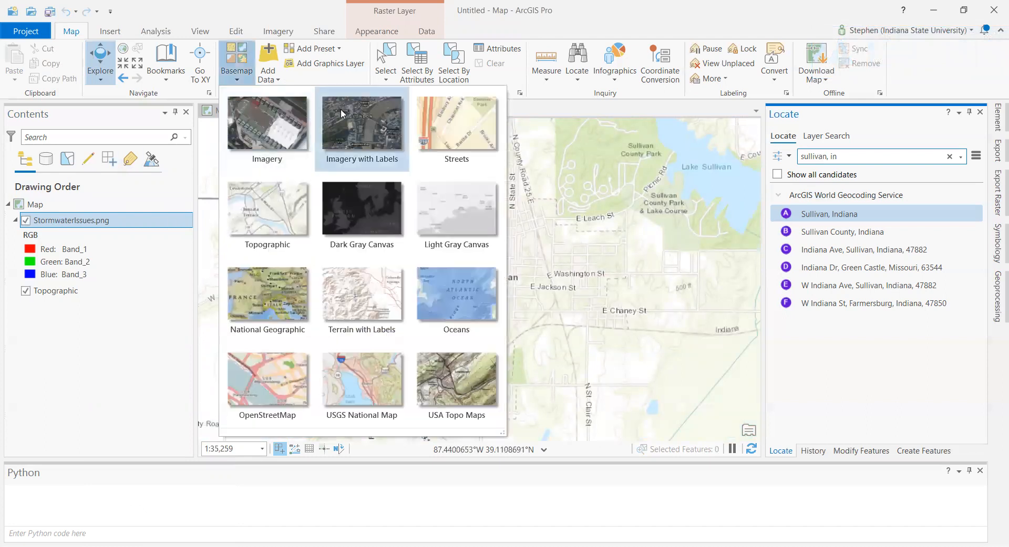
{"action": "left_click", "coordinate": [357, 128]}
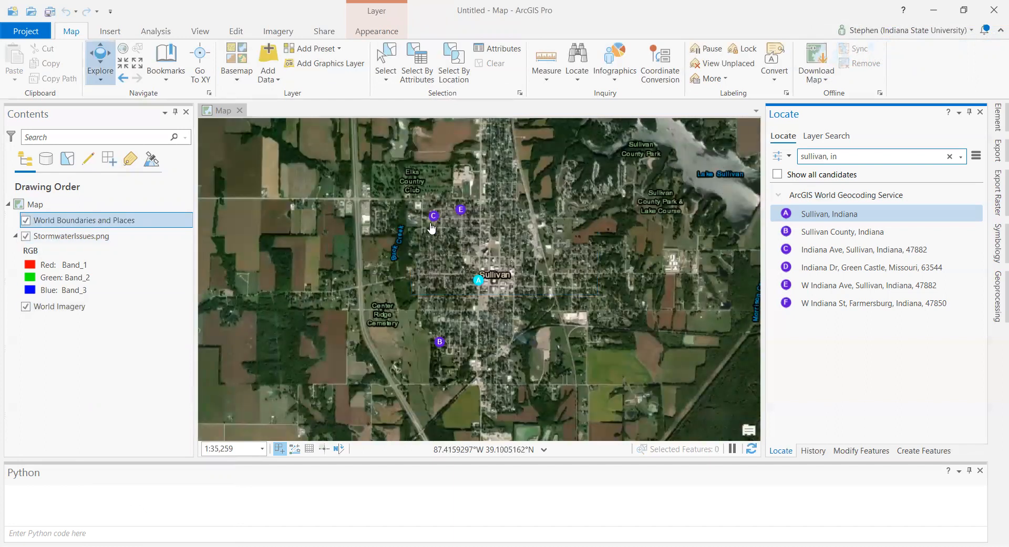
{"action": "left_click_drag", "start_coordinate": [431, 230], "coordinate": [448, 305]}
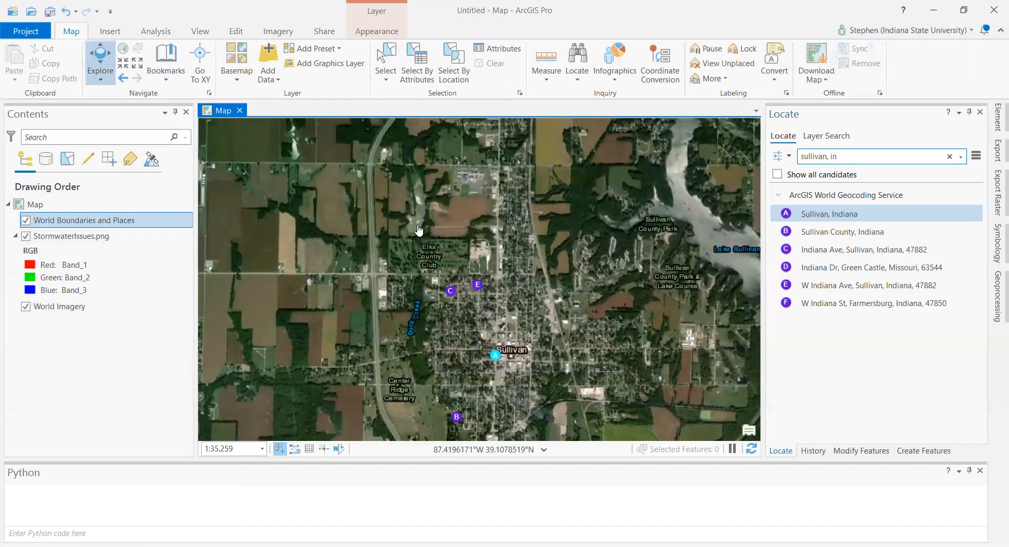
{"action": "scroll", "coordinate": [418, 230], "scroll_direction": "up", "scroll_amount": 4}
{"action": "left_click_drag", "start_coordinate": [446, 305], "coordinate": [444, 311]}
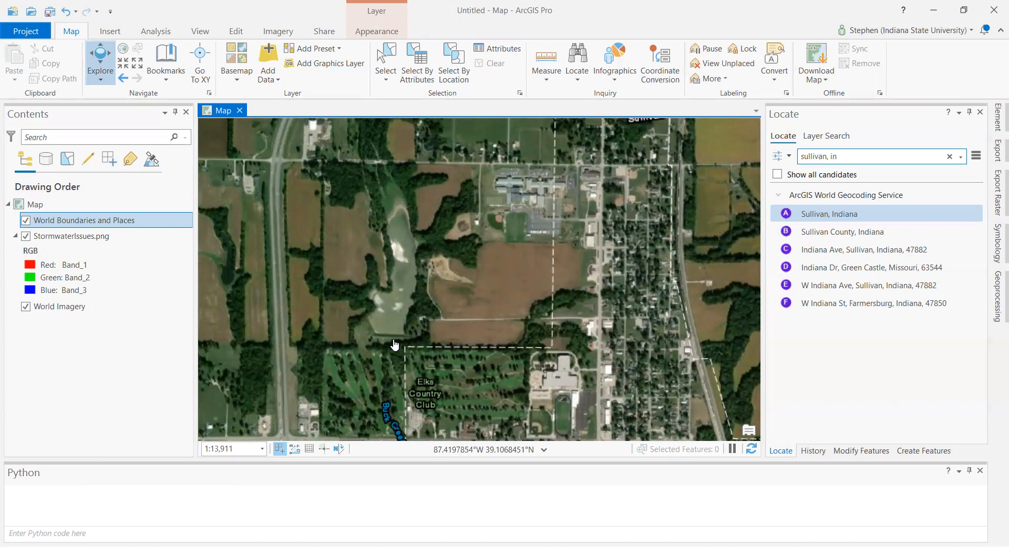
Start georeferencing StormwaterIssues.png at its full extent and place a control point's source at the right-hand tip of the lower-left lake.
{"action": "right_click", "coordinate": [63, 237]}
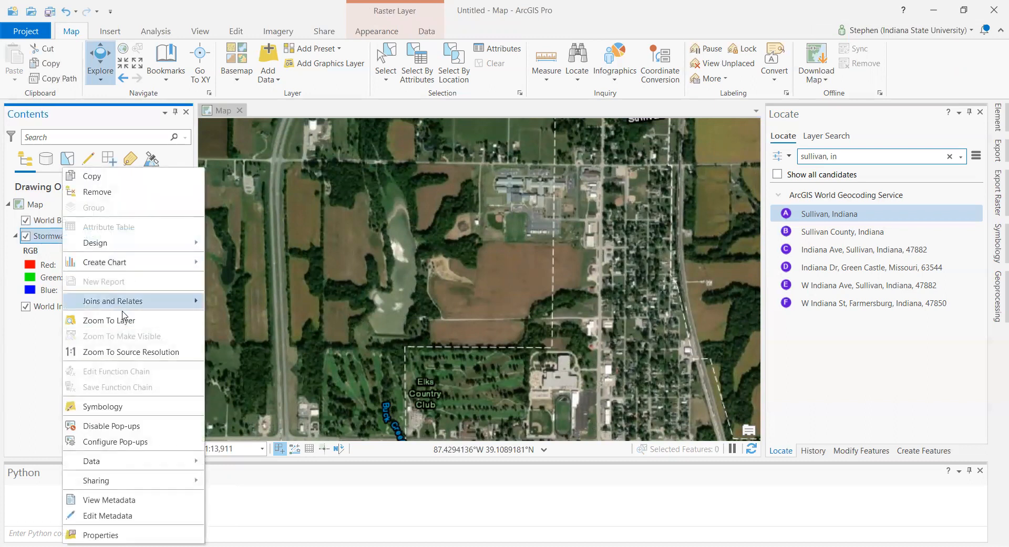
{"action": "left_click", "coordinate": [123, 322]}
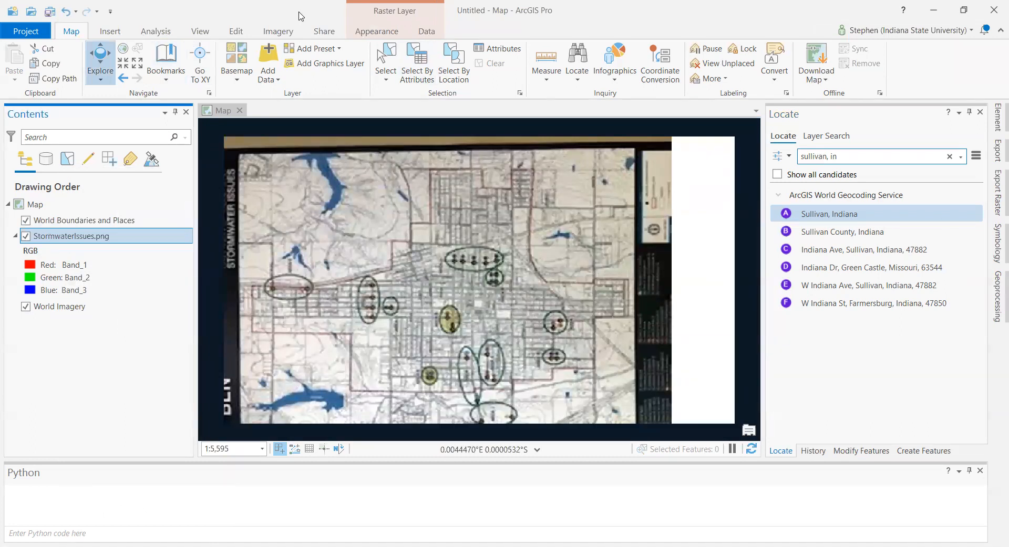
{"action": "left_click", "coordinate": [154, 33]}
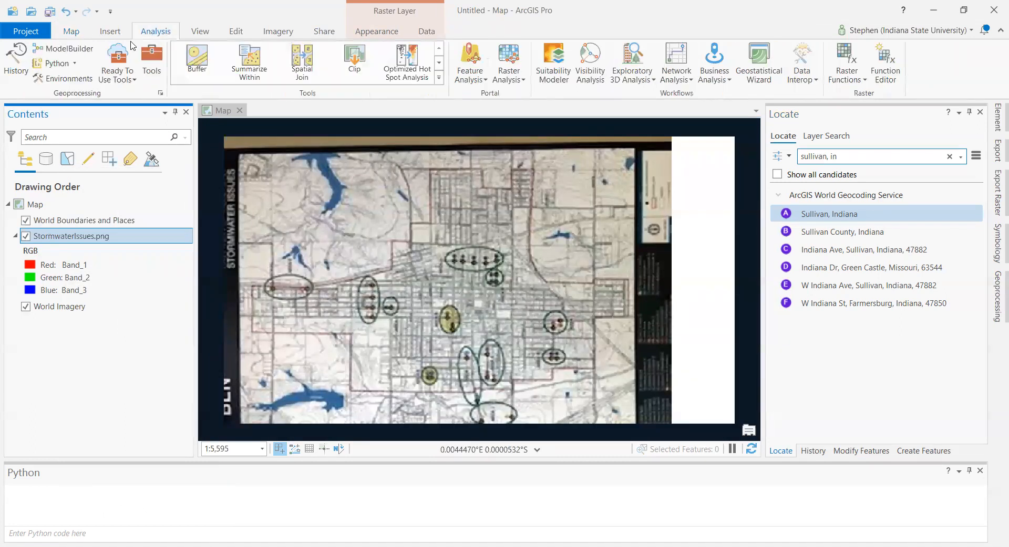
{"action": "left_click", "coordinate": [274, 34]}
{"action": "left_click", "coordinate": [83, 57]}
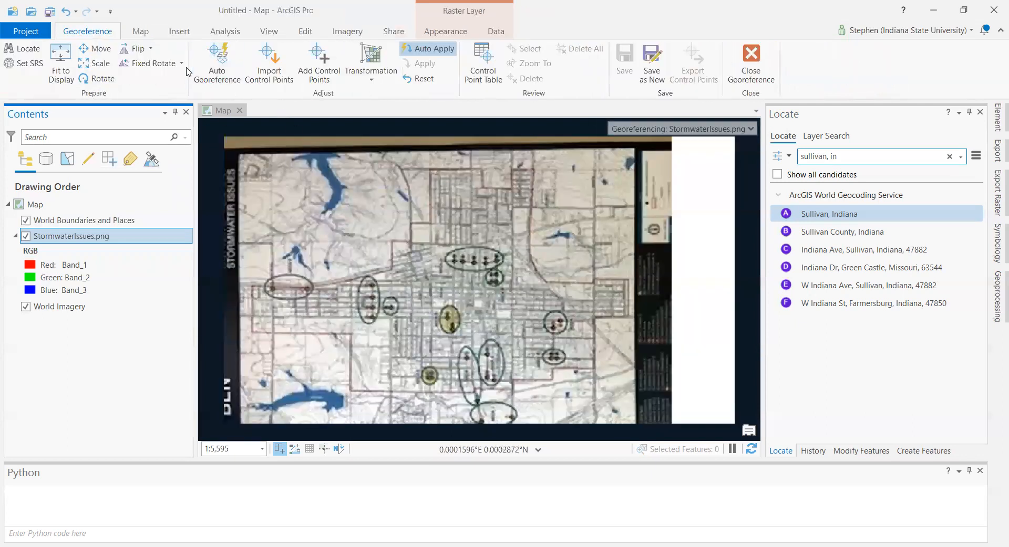
{"action": "left_click", "coordinate": [319, 66]}
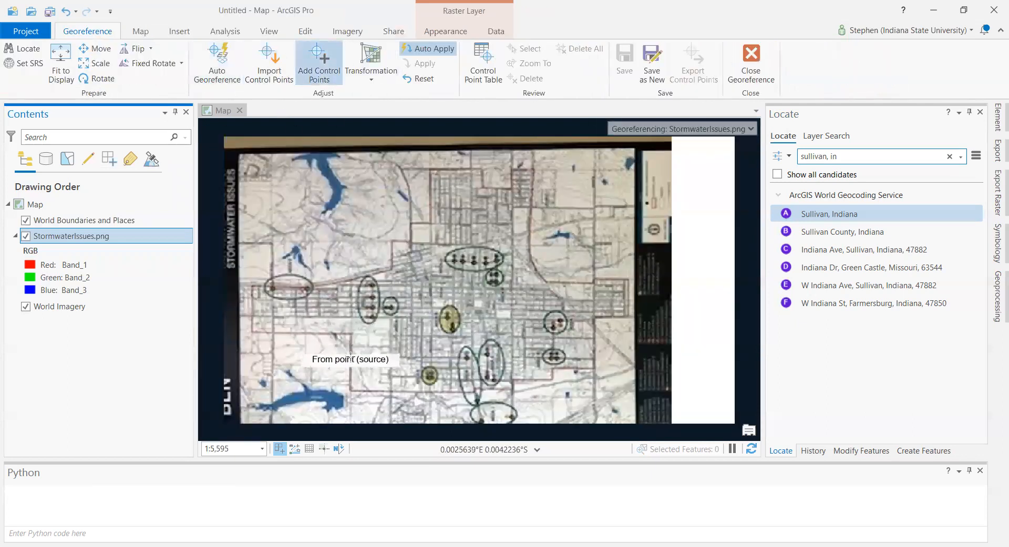
{"action": "left_click", "coordinate": [343, 405]}
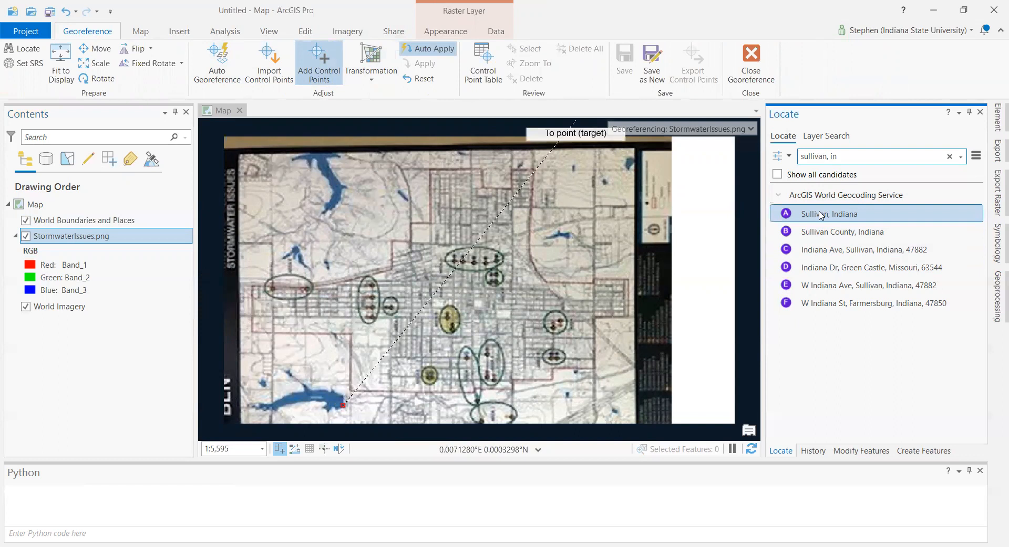
Place the control point's target at the pond north of Elks Country Club in Sullivan, Indiana.
{"action": "left_click", "coordinate": [820, 215]}
{"action": "scroll", "coordinate": [399, 161], "scroll_direction": "up", "scroll_amount": 2}
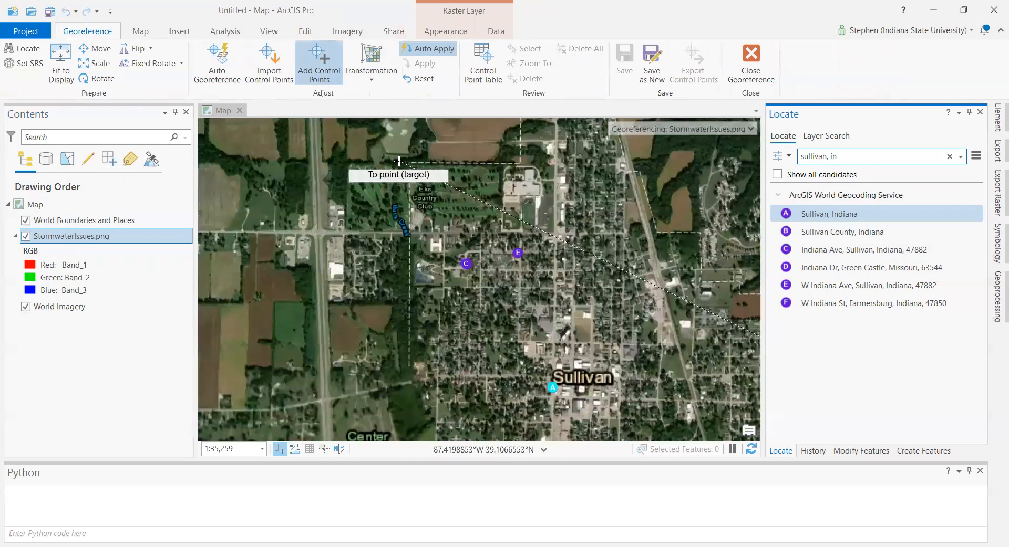
{"action": "scroll", "coordinate": [399, 162], "scroll_direction": "up", "scroll_amount": 3}
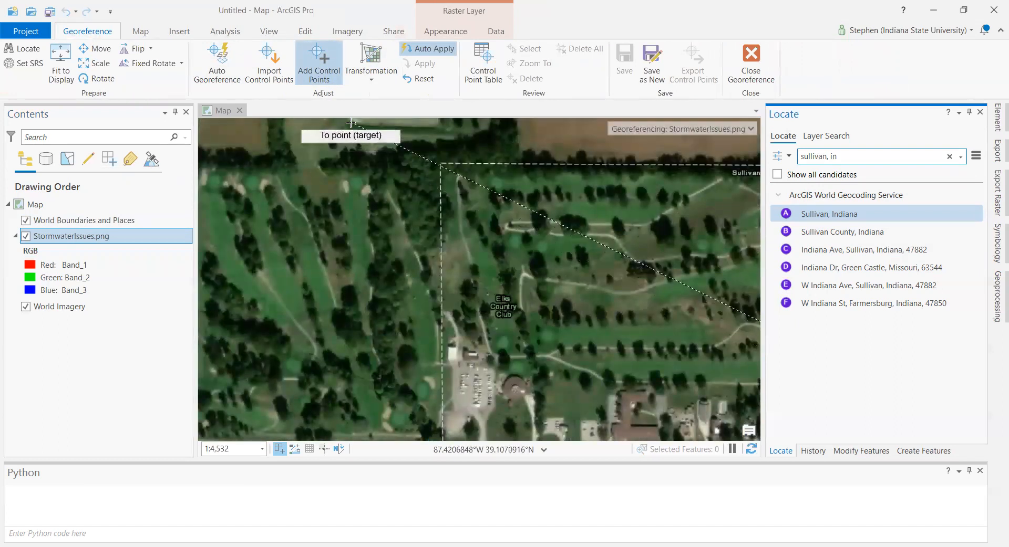
{"action": "left_click", "coordinate": [350, 123]}
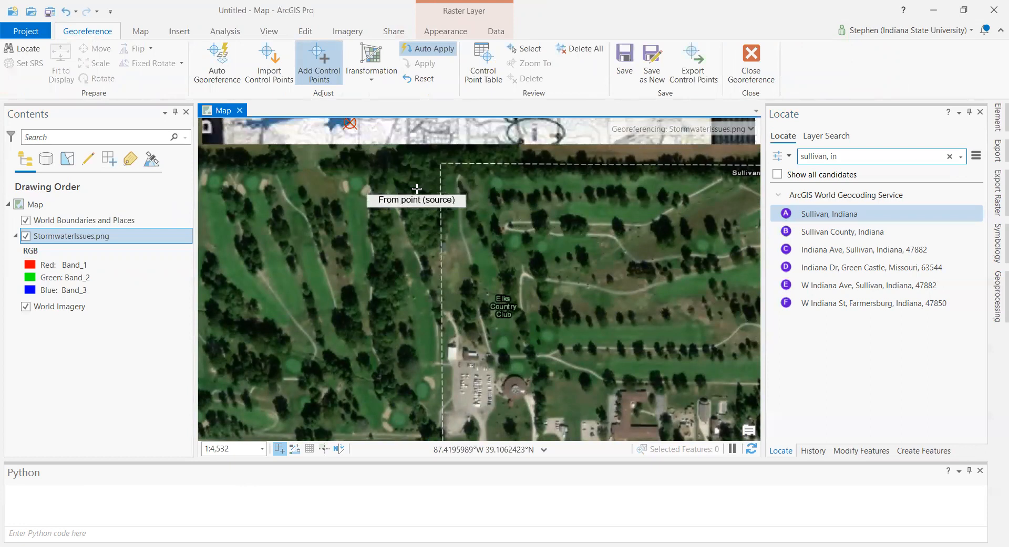
Add a second control point linking the road crossing near the right-hand side of the StormwaterIssues.png map to the matching crossing south of Sullivan.
{"action": "scroll", "coordinate": [417, 189], "scroll_direction": "down", "scroll_amount": 2}
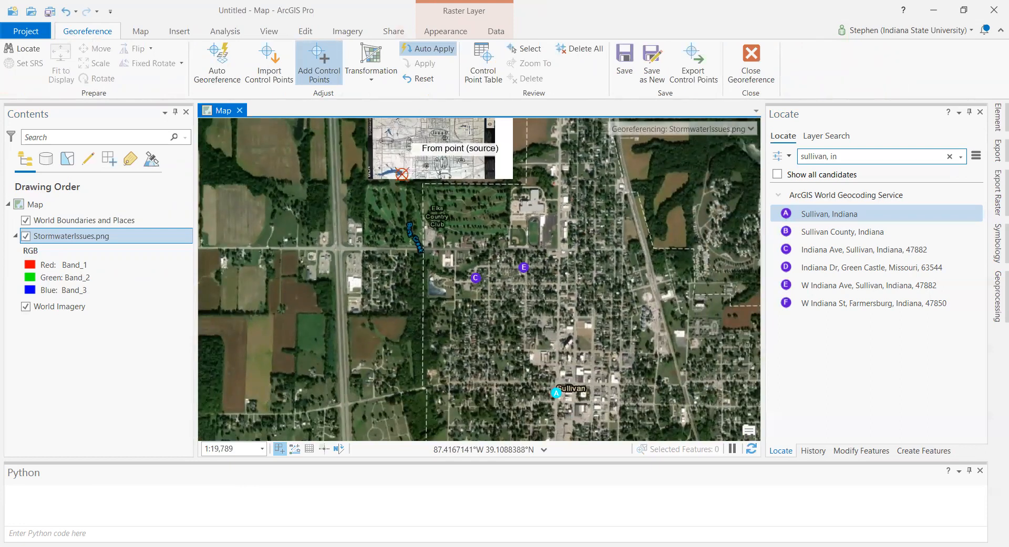
{"action": "right_click", "coordinate": [84, 238]}
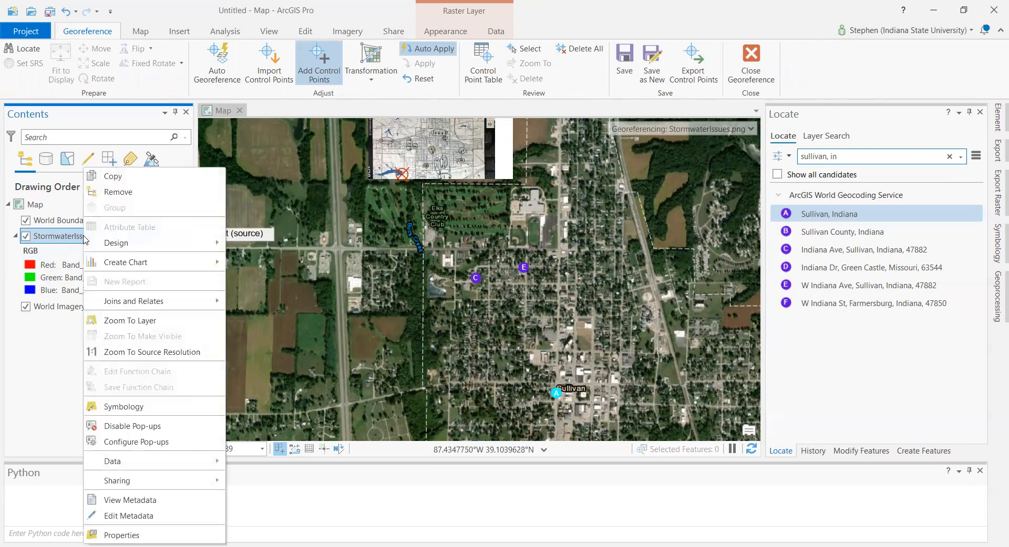
{"action": "left_click", "coordinate": [152, 323]}
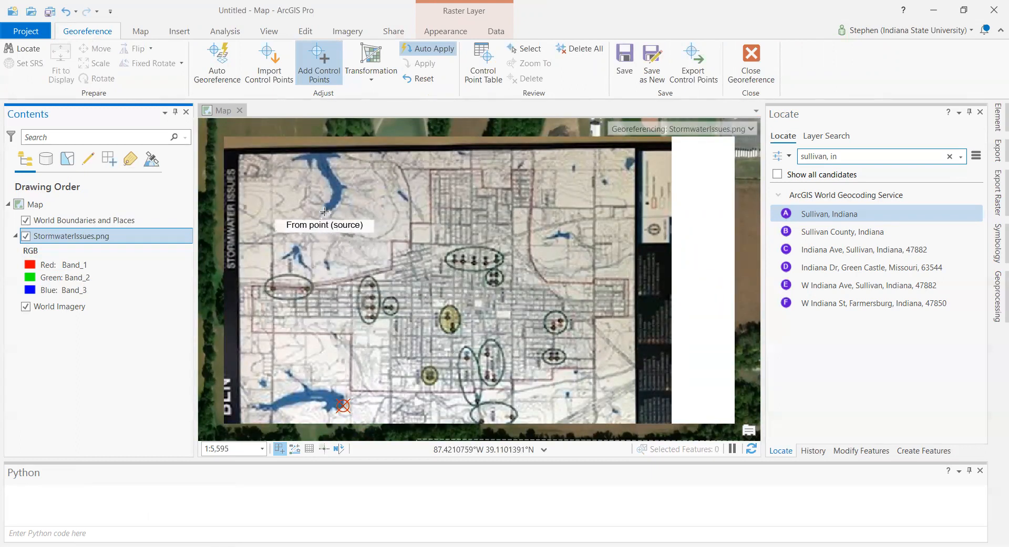
{"action": "left_click", "coordinate": [595, 326]}
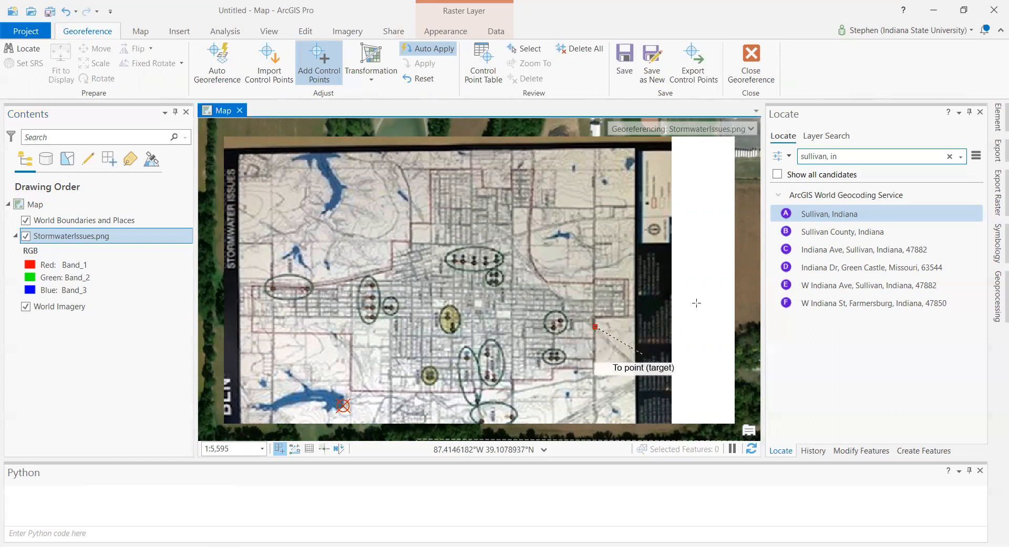
{"action": "left_click", "coordinate": [839, 213]}
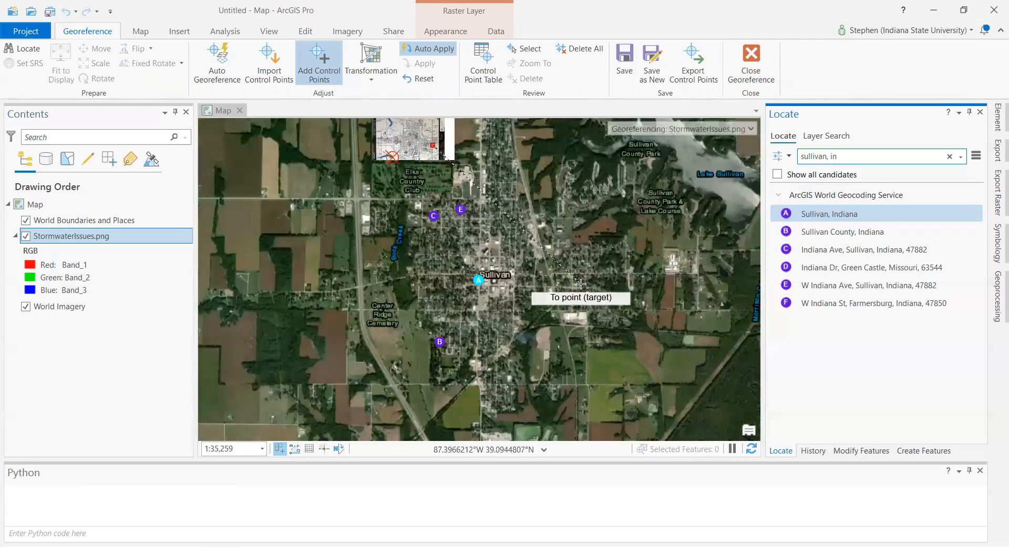
{"action": "left_click", "coordinate": [468, 384]}
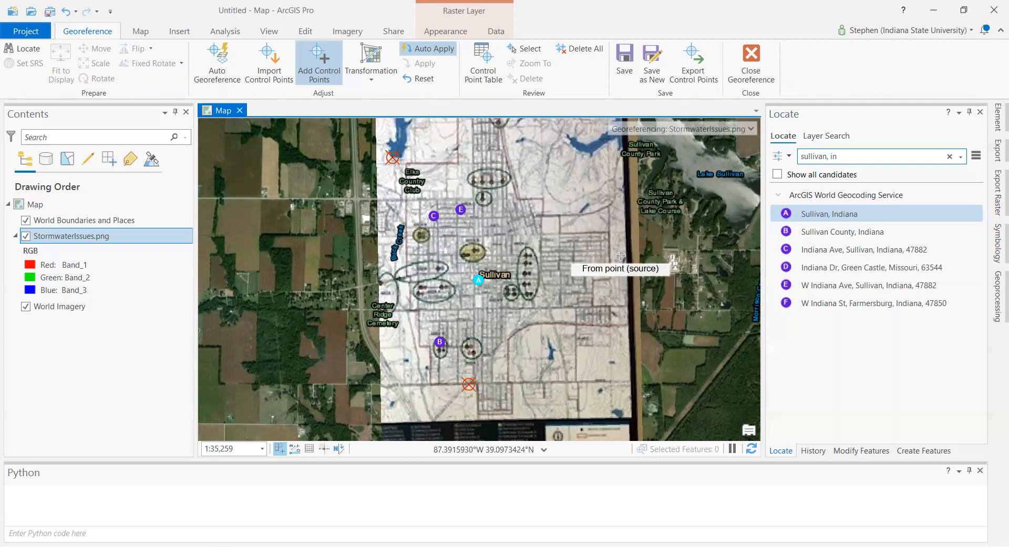
Compare StormwaterIssues.png with the imagery by toggling the layer's visibility, leaving the layer displayed.
{"action": "scroll", "coordinate": [620, 256], "scroll_direction": "up", "scroll_amount": 1}
{"action": "scroll", "coordinate": [621, 256], "scroll_direction": "down", "scroll_amount": 1}
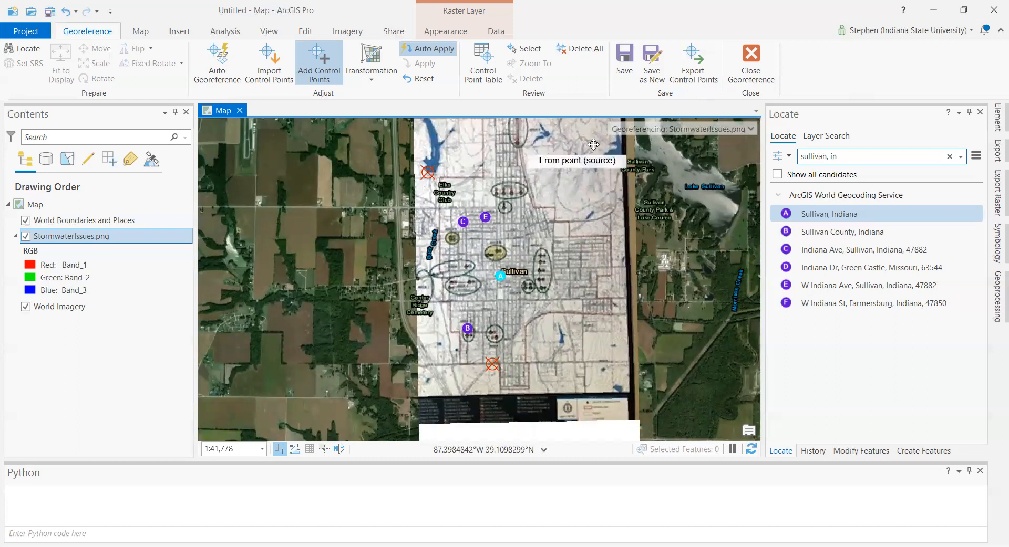
{"action": "left_click", "coordinate": [26, 236]}
{"action": "left_click", "coordinate": [26, 236]}
{"action": "left_click", "coordinate": [26, 237]}
{"action": "left_click", "coordinate": [26, 236]}
{"action": "left_click", "coordinate": [26, 237]}
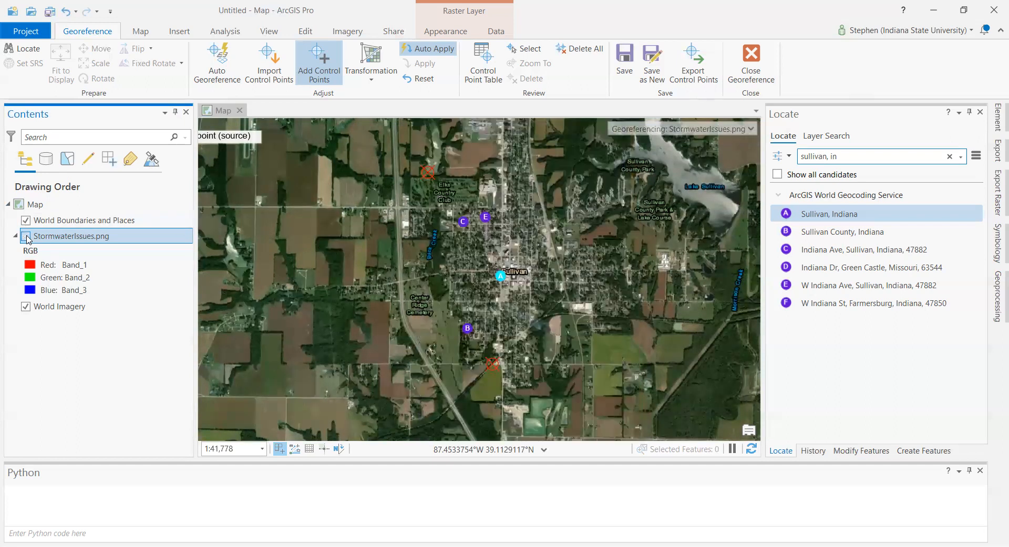
{"action": "left_click", "coordinate": [26, 236]}
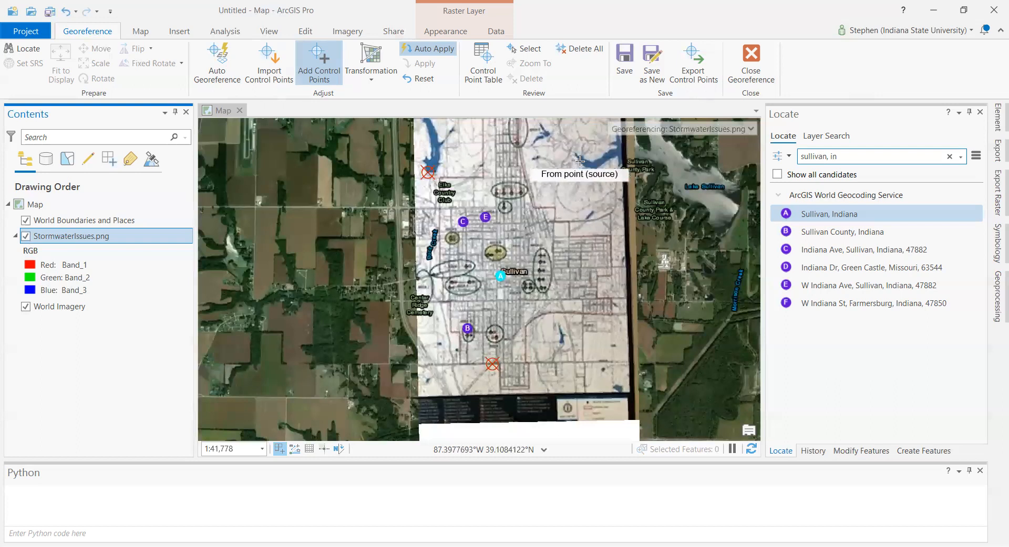
Add a third control point linking the small southern tip of the scan's northeastern lake to the matching inlet on Lake Sullivan, hiding StormwaterIssues.png for the target.
{"action": "scroll", "coordinate": [579, 161], "scroll_direction": "up", "scroll_amount": 5}
{"action": "scroll", "coordinate": [569, 134], "scroll_direction": "down", "scroll_amount": 5}
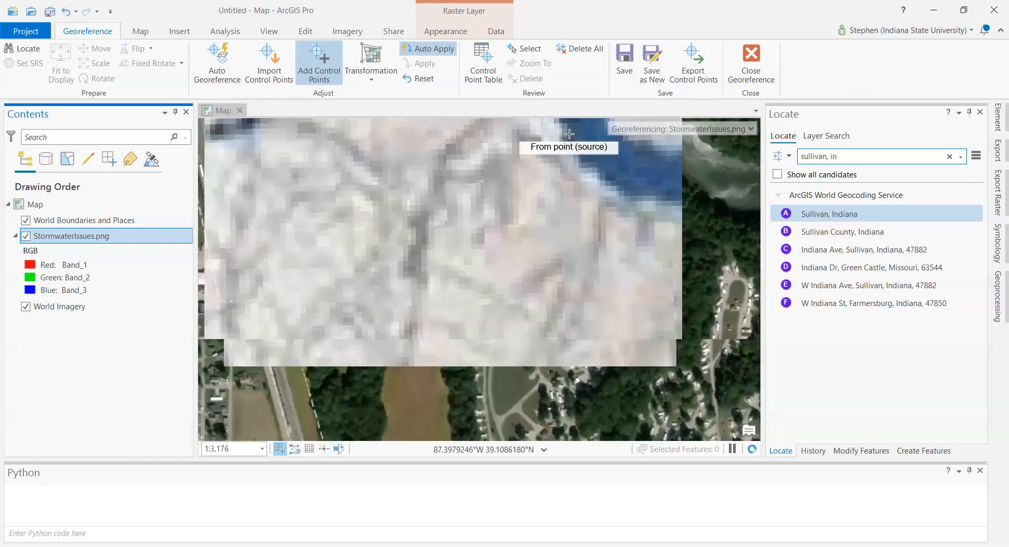
{"action": "scroll", "coordinate": [641, 182], "scroll_direction": "up", "scroll_amount": 3}
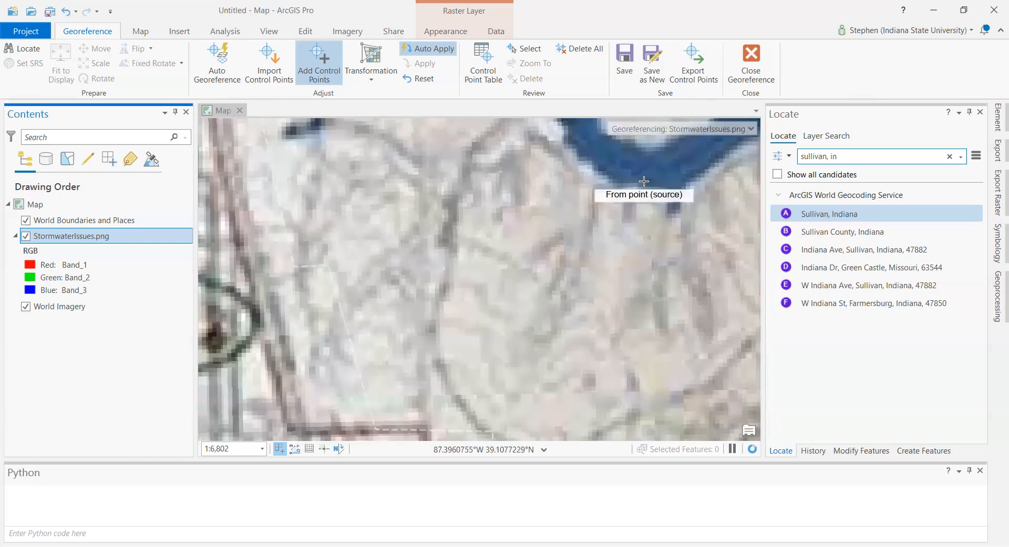
{"action": "left_click", "coordinate": [674, 207]}
{"action": "left_click", "coordinate": [25, 235]}
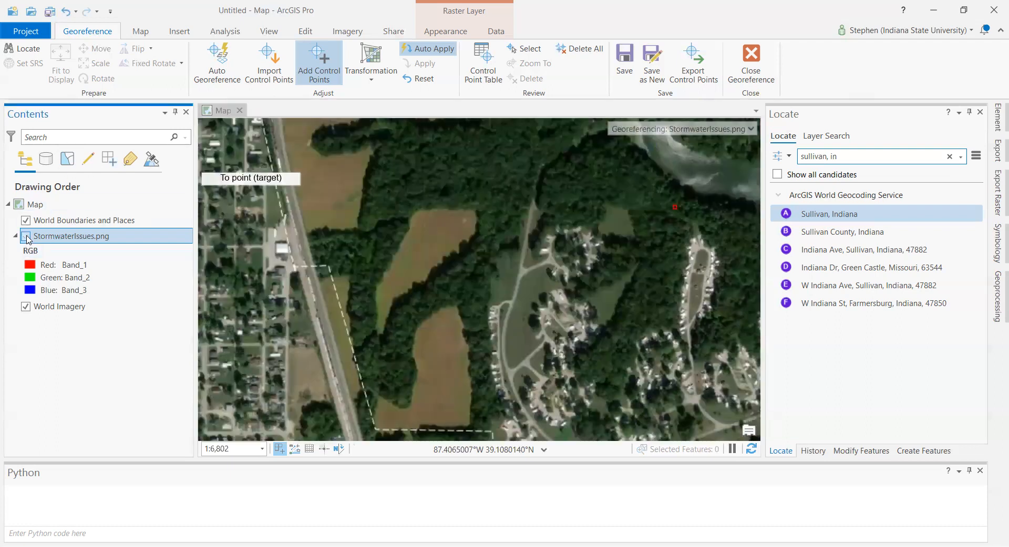
{"action": "scroll", "coordinate": [612, 251], "scroll_direction": "down", "scroll_amount": 3}
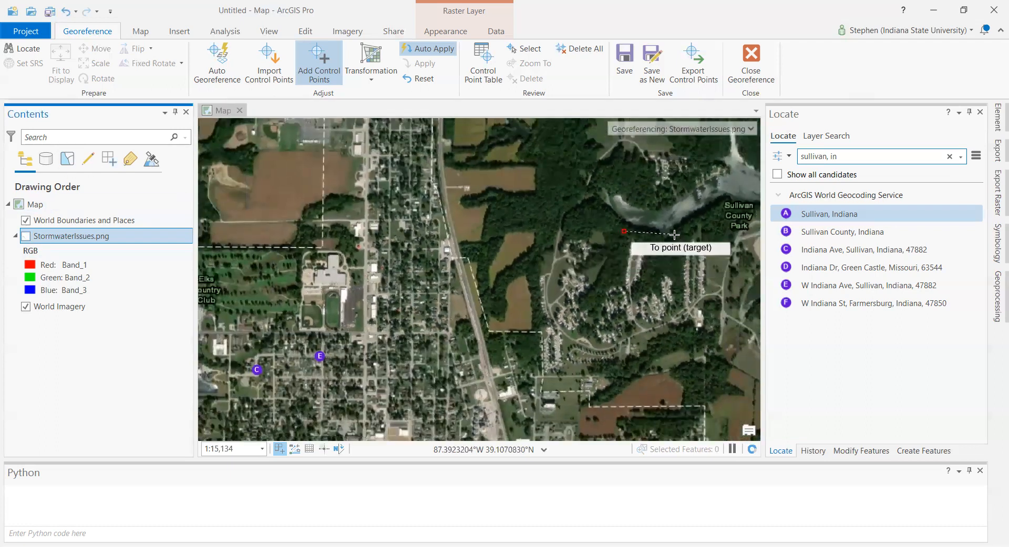
{"action": "scroll", "coordinate": [664, 235], "scroll_direction": "up", "scroll_amount": 4}
{"action": "scroll", "coordinate": [665, 235], "scroll_direction": "up", "scroll_amount": 1}
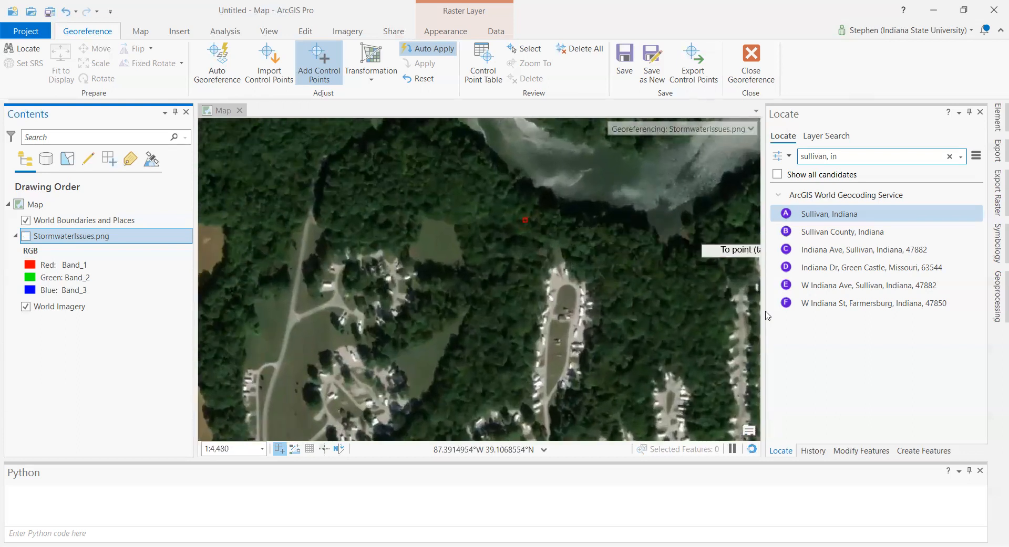
{"action": "left_click", "coordinate": [663, 242]}
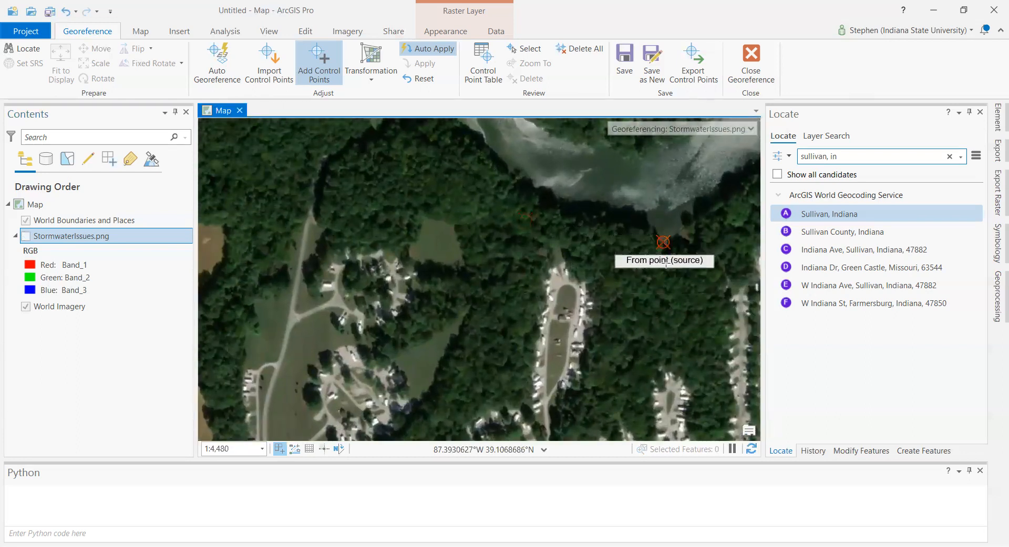
Display StormwaterIssues.png again and check its overall fit against the imagery and the available transformations.
{"action": "left_click", "coordinate": [28, 237]}
{"action": "scroll", "coordinate": [513, 301], "scroll_direction": "down", "scroll_amount": 8}
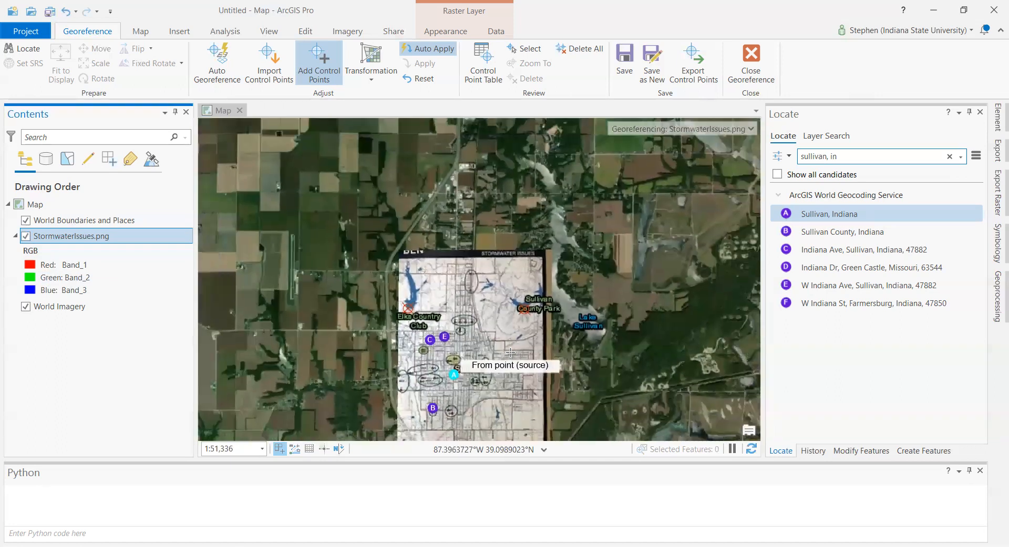
{"action": "scroll", "coordinate": [510, 353], "scroll_direction": "down", "scroll_amount": 2}
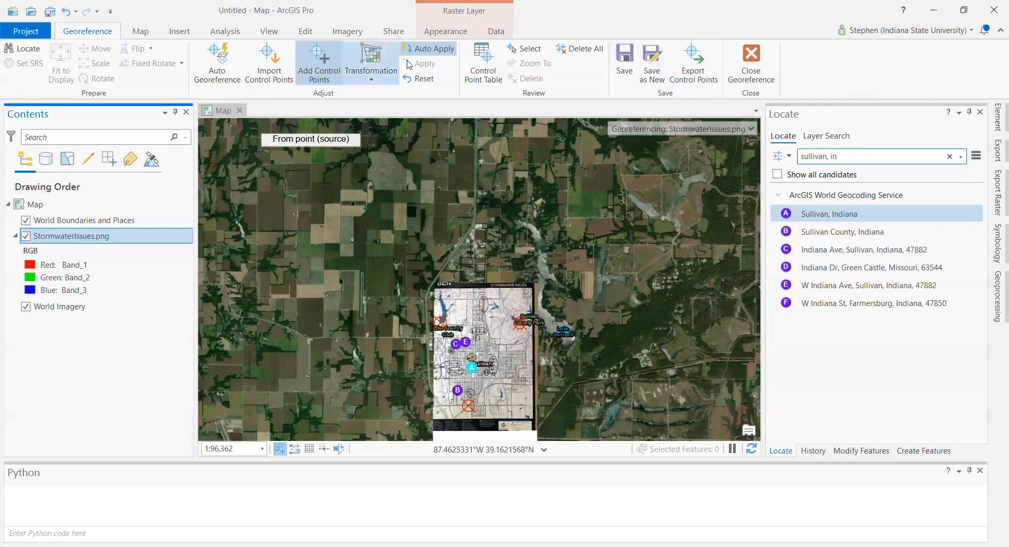
{"action": "left_click", "coordinate": [370, 73]}
{"action": "left_click", "coordinate": [370, 73]}
Start saving the georeferenced image as a new raster, with the output named GeoreferencedSewerProblems on the Desktop.
{"action": "left_click", "coordinate": [651, 60]}
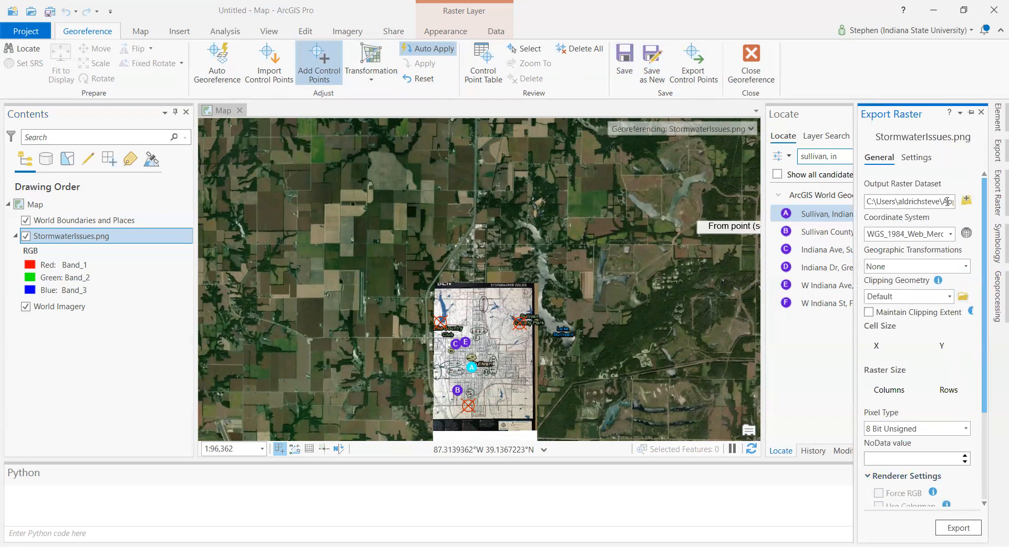
{"action": "left_click_drag", "start_coordinate": [853, 189], "coordinate": [772, 192]}
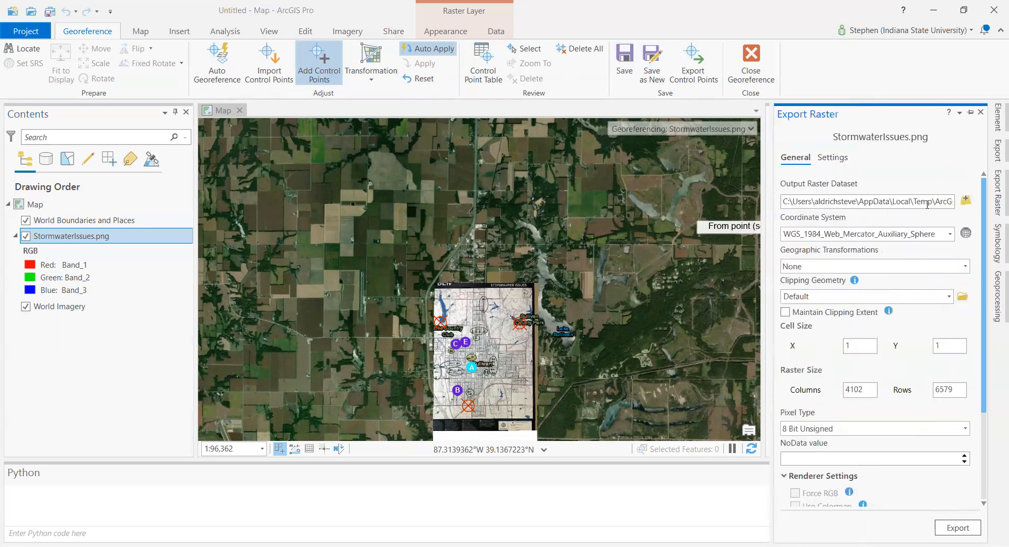
{"action": "left_click", "coordinate": [965, 202]}
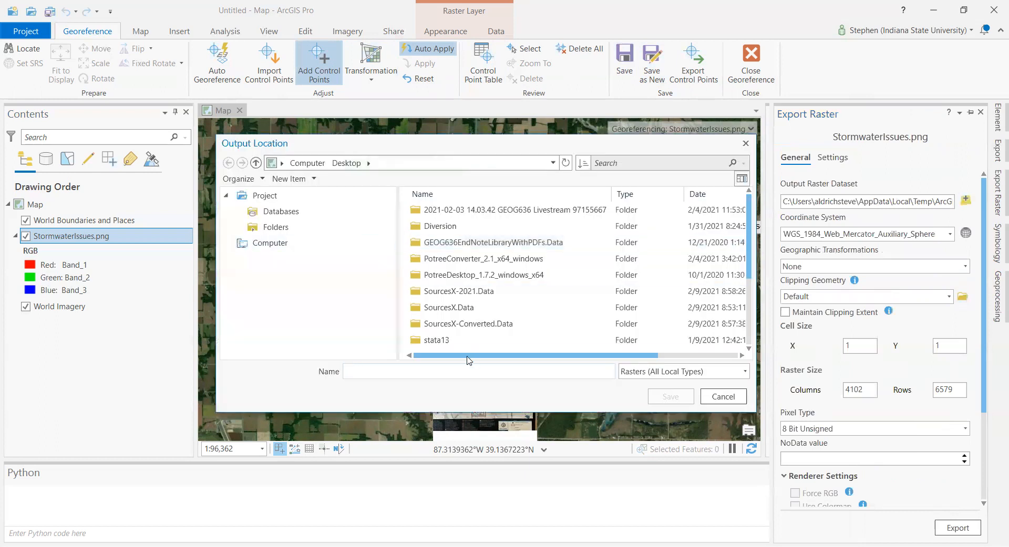
{"action": "type", "text": "GeoreferencedSewerProblems"}
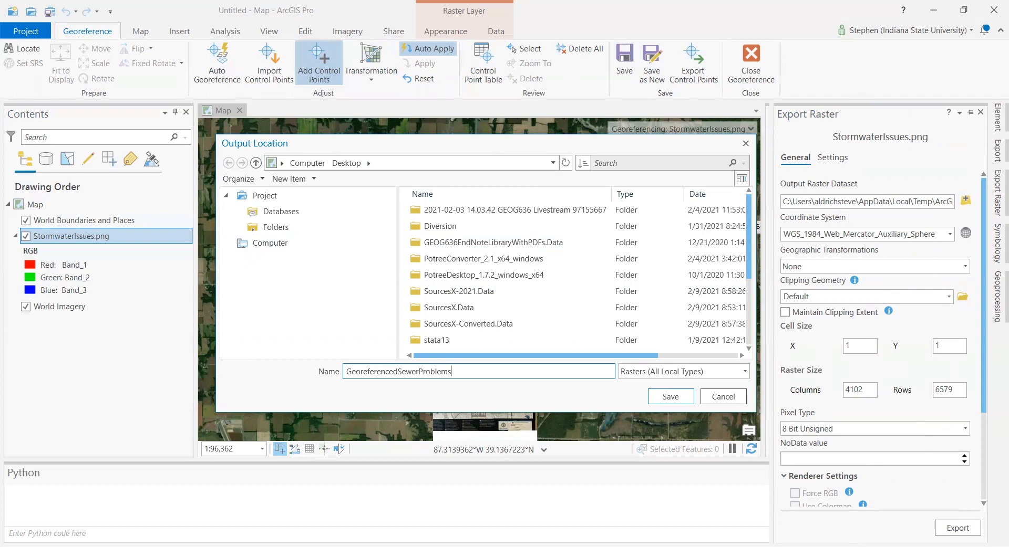
{"action": "key", "text": "Return"}
Set the output format to TIFF and export the raster.
{"action": "scroll", "coordinate": [908, 435], "scroll_direction": "down", "scroll_amount": 5}
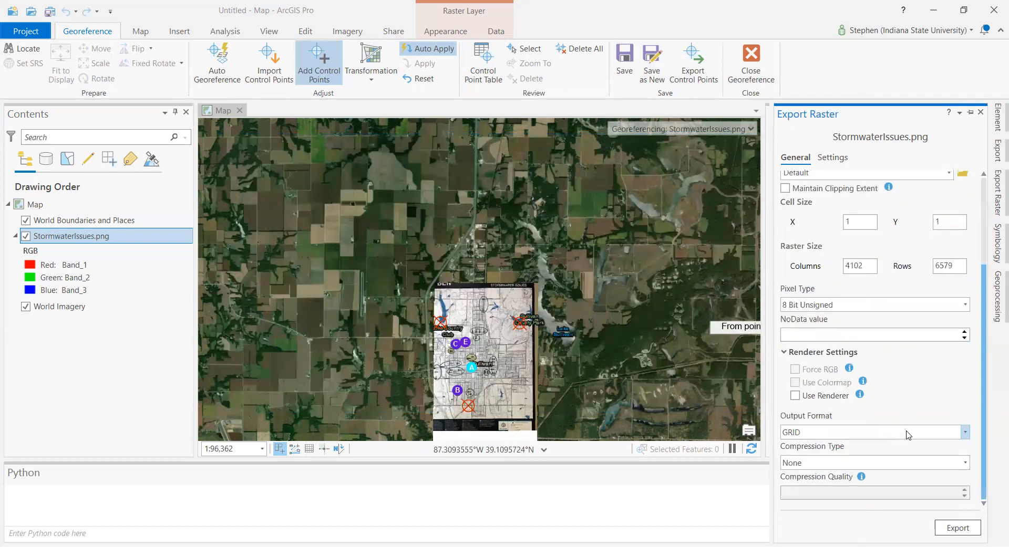
{"action": "left_click", "coordinate": [896, 438]}
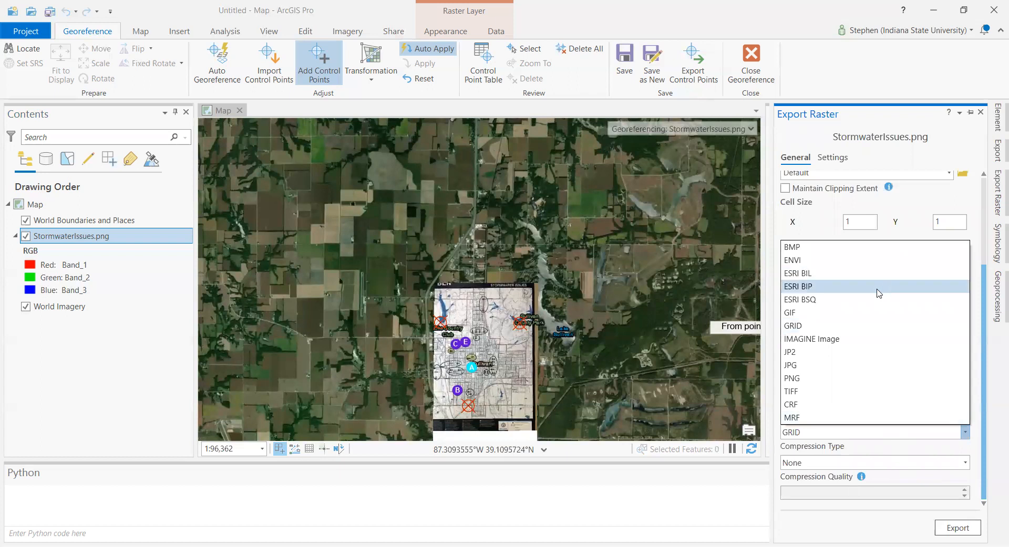
{"action": "left_click", "coordinate": [853, 391]}
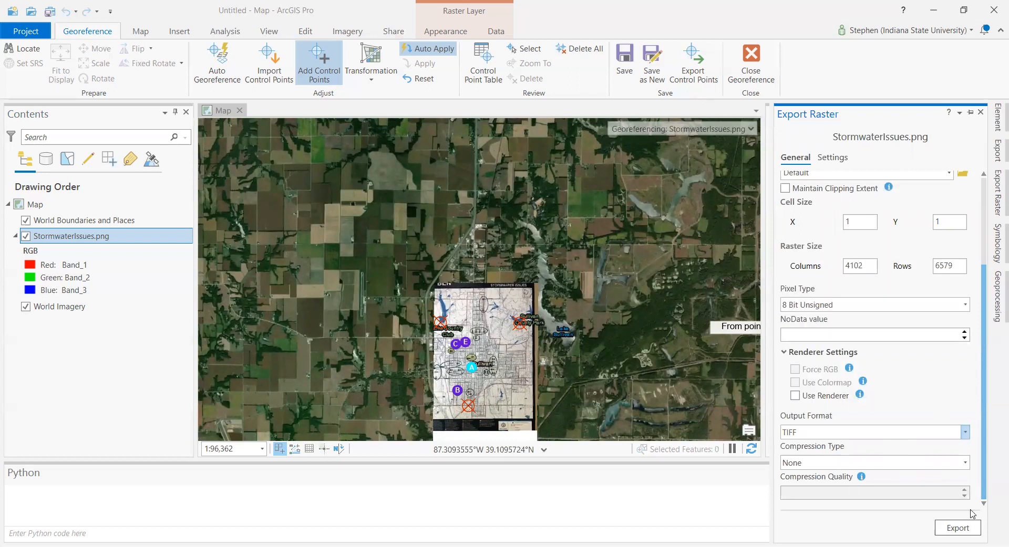
{"action": "left_click", "coordinate": [957, 528]}
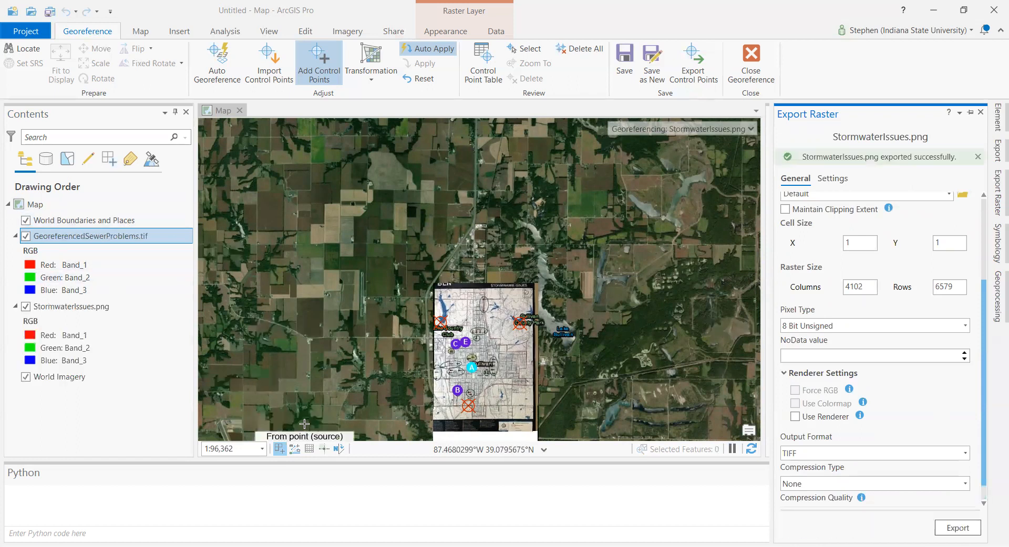
Close the georeferencing session for StormwaterIssues.png, discarding its unsaved edits.
{"action": "left_click", "coordinate": [83, 309]}
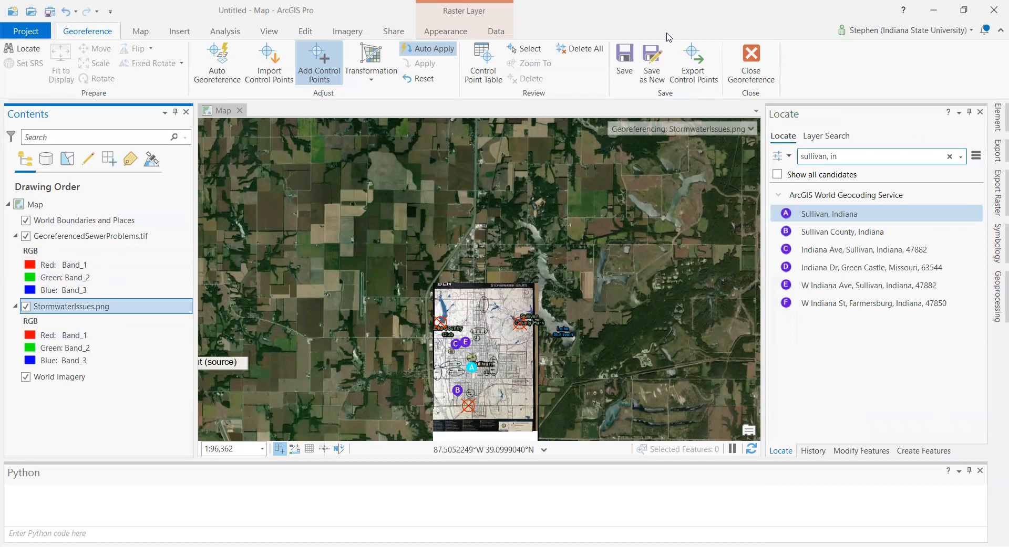
{"action": "left_click", "coordinate": [750, 60]}
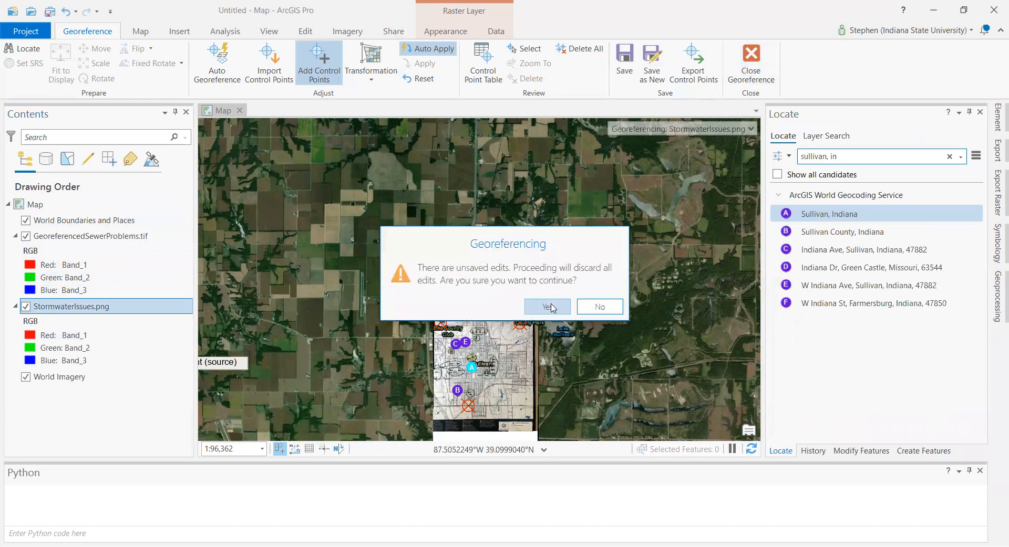
{"action": "left_click", "coordinate": [550, 308]}
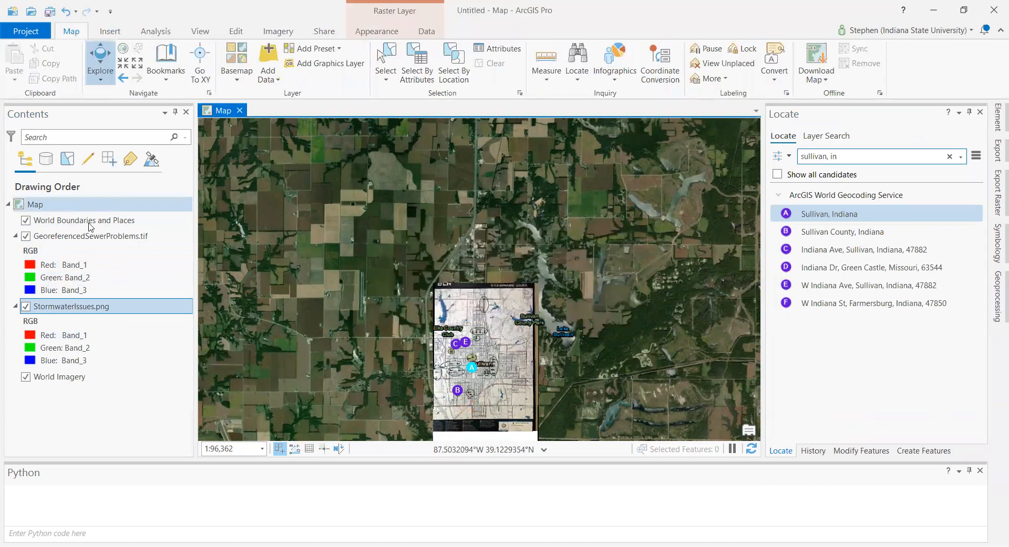
Remove the StormwaterIssues.png layer from the map and select GeoreferencedSewerProblems.tif.
{"action": "right_click", "coordinate": [95, 315]}
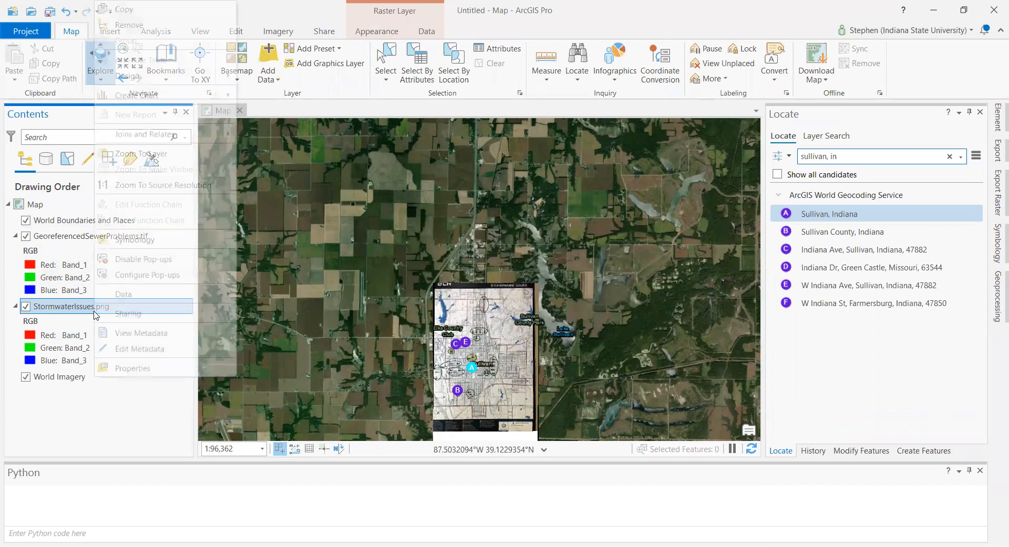
{"action": "left_click", "coordinate": [129, 25]}
{"action": "left_click", "coordinate": [93, 237]}
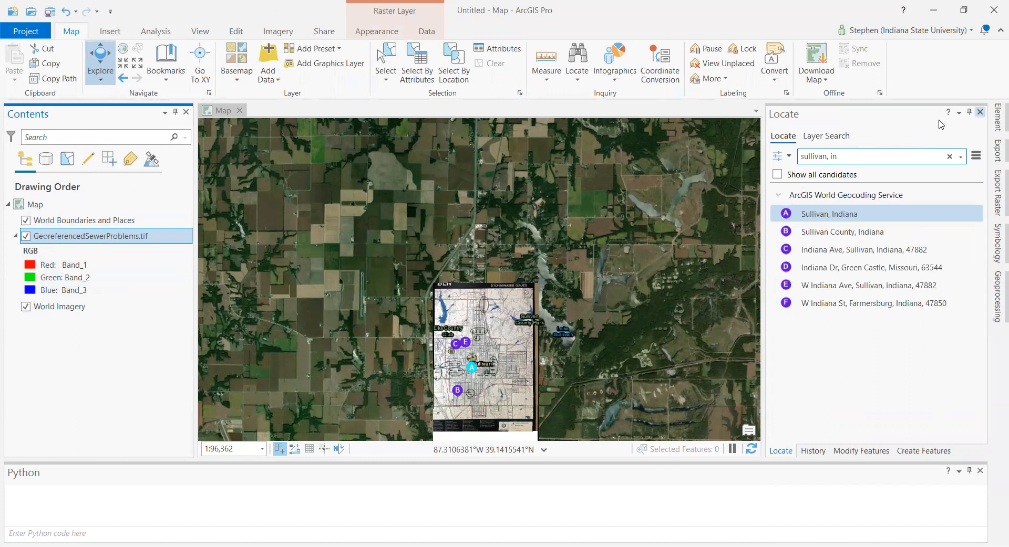
Close the Locate pane and inspect GeoreferencedSewerProblems.tif up close around northern Sullivan.
{"action": "left_click", "coordinate": [980, 112]}
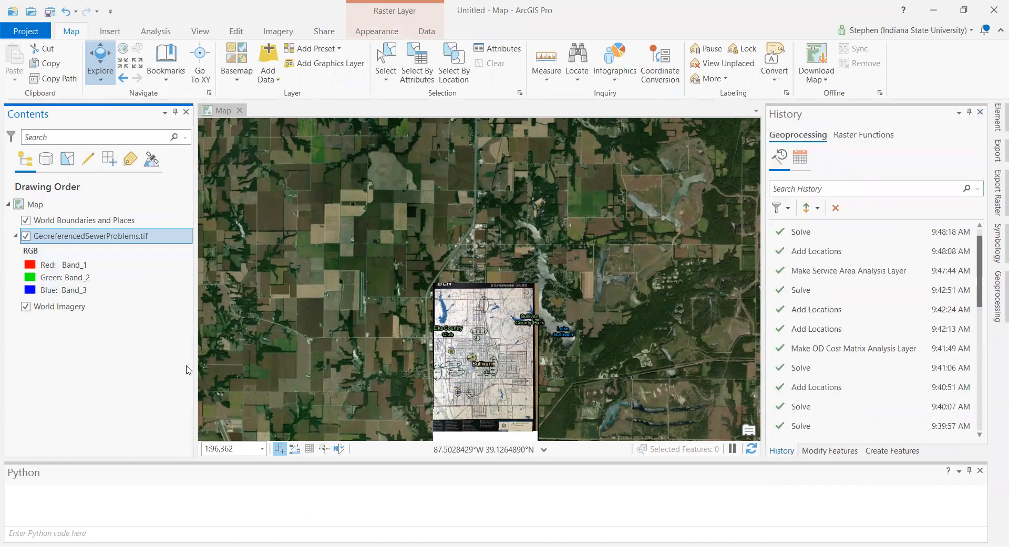
{"action": "scroll", "coordinate": [444, 338], "scroll_direction": "up", "scroll_amount": 5}
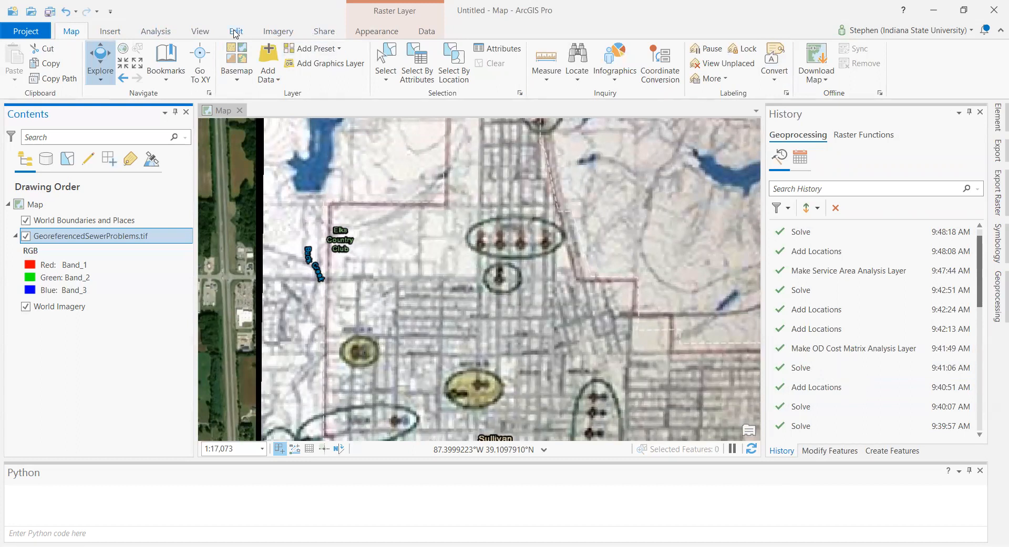
Create a new file geodatabase named Sullivan among the project's databases.
{"action": "left_click", "coordinate": [204, 31]}
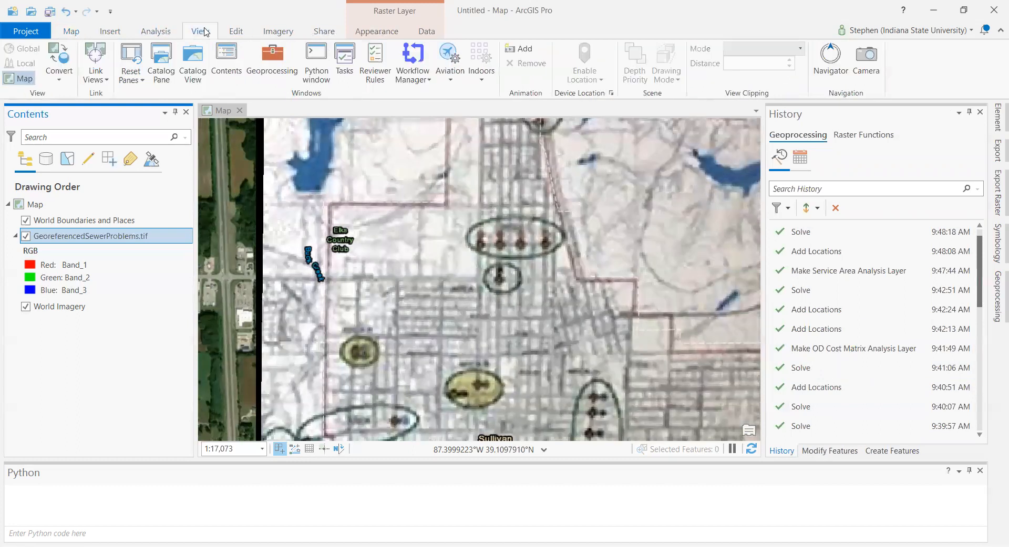
{"action": "left_click", "coordinate": [160, 67]}
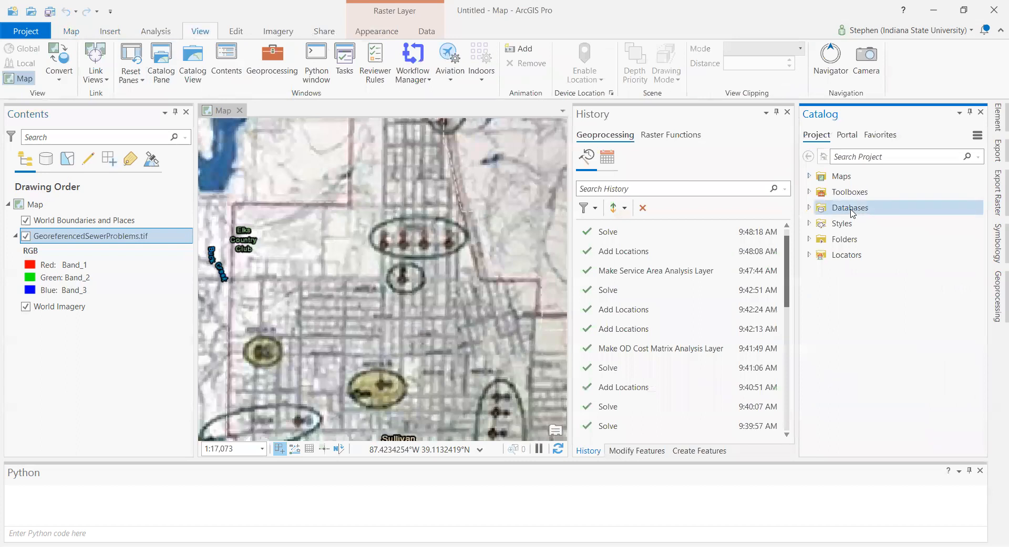
{"action": "double_click", "coordinate": [842, 210]}
{"action": "left_click", "coordinate": [865, 224]}
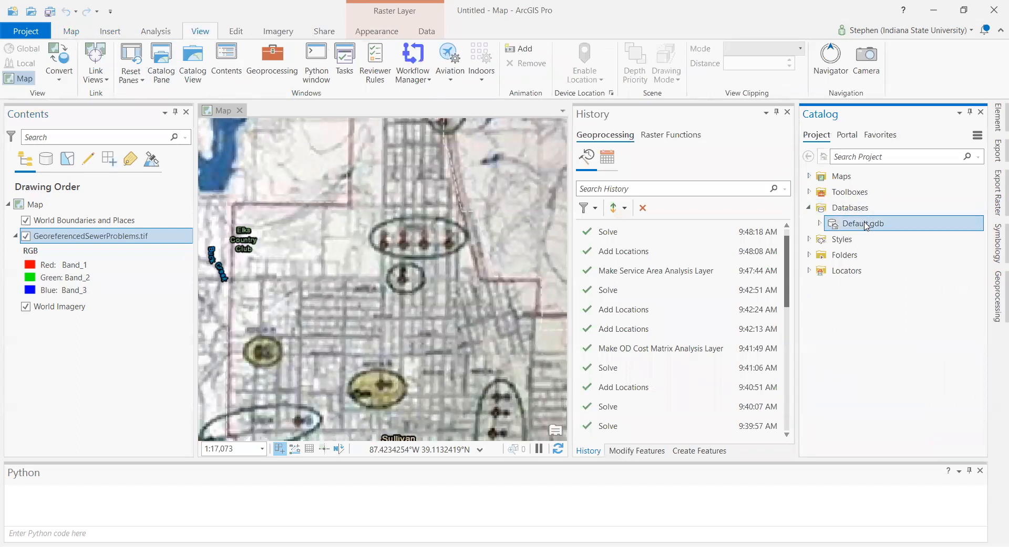
{"action": "left_click", "coordinate": [848, 208]}
{"action": "right_click", "coordinate": [852, 207]}
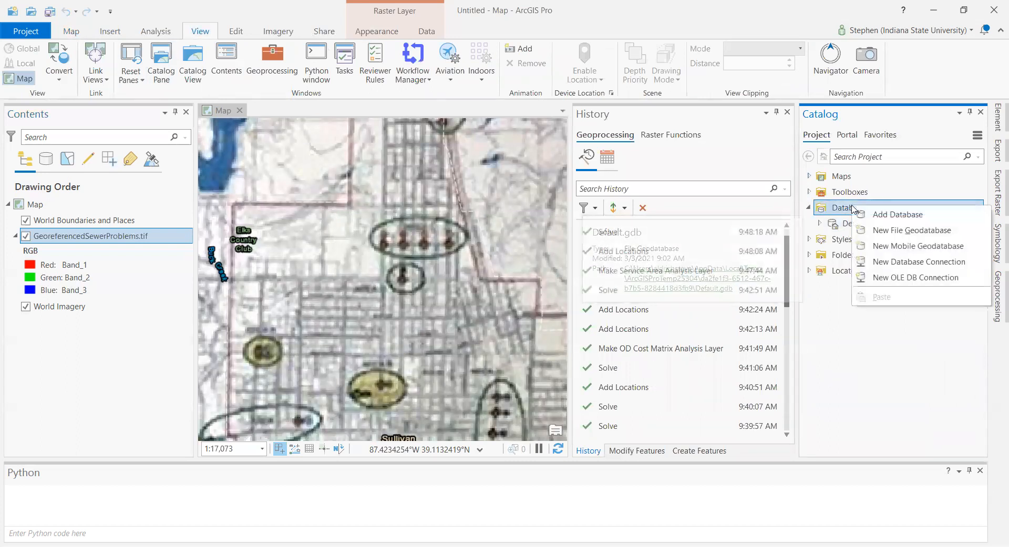
{"action": "left_click", "coordinate": [918, 231]}
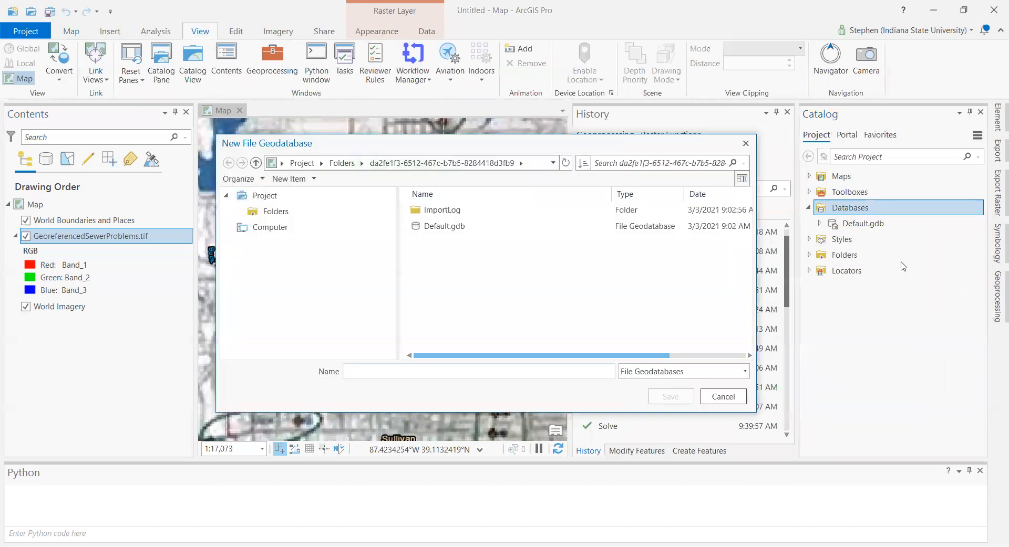
{"action": "type", "text": "Sullivan"}
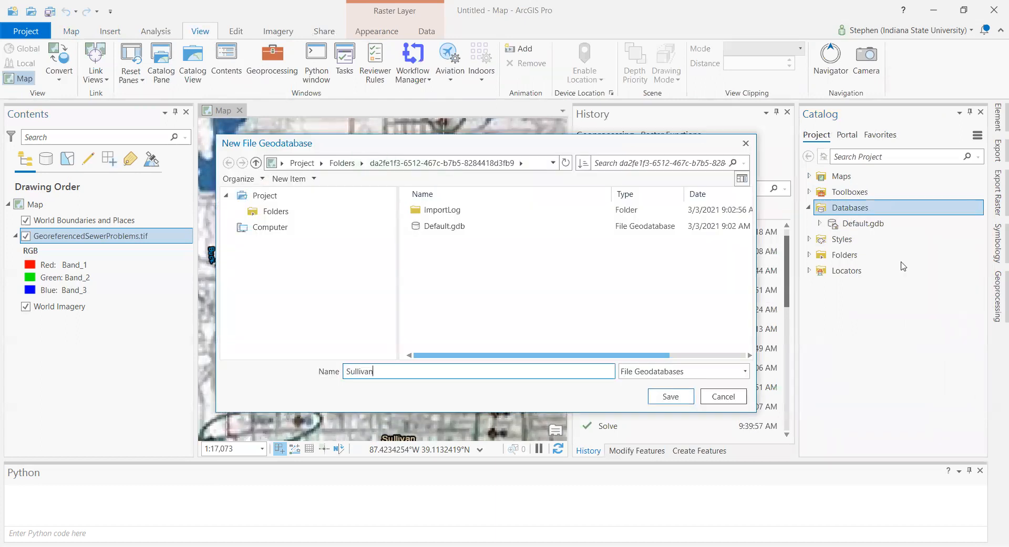
{"action": "key", "text": "Return"}
Start a new feature class in Sullivan.gdb and name it SewerPoints.
{"action": "left_click", "coordinate": [880, 241]}
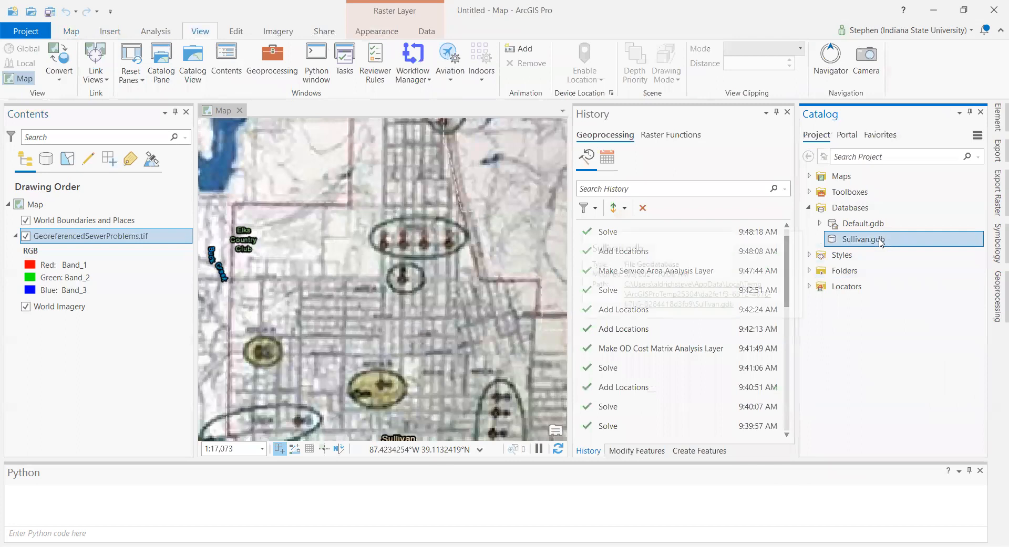
{"action": "right_click", "coordinate": [879, 241]}
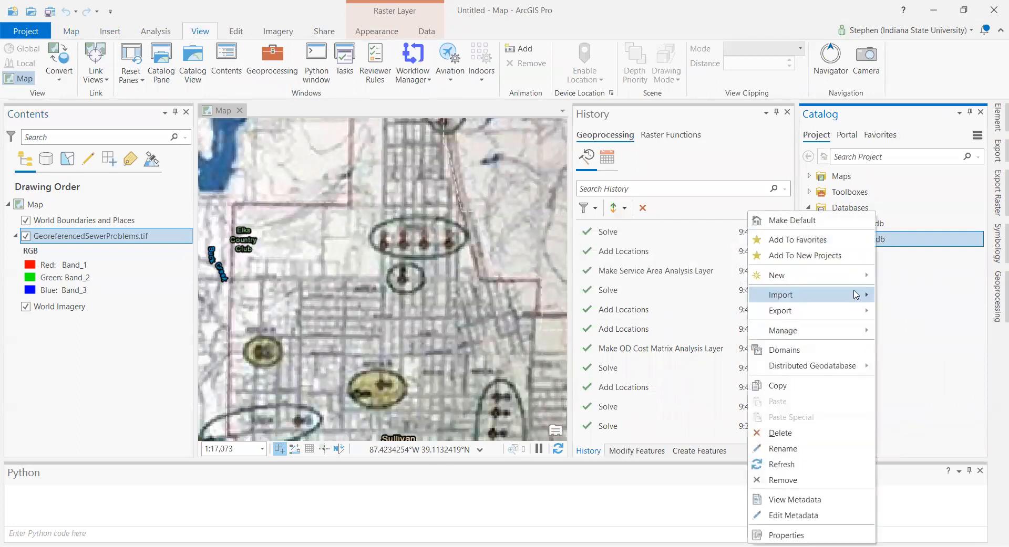
{"action": "mouse_move", "coordinate": [855, 283]}
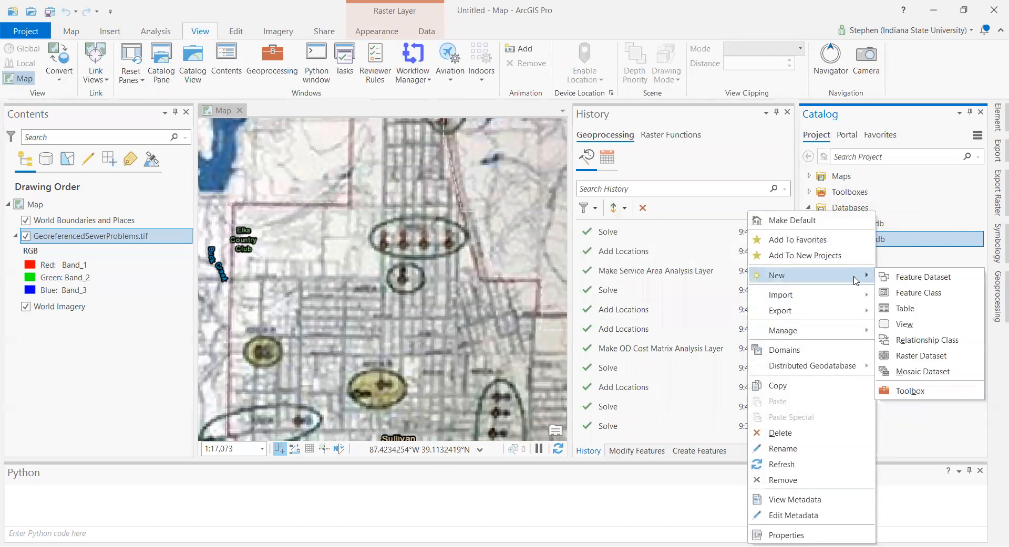
{"action": "left_click", "coordinate": [924, 293]}
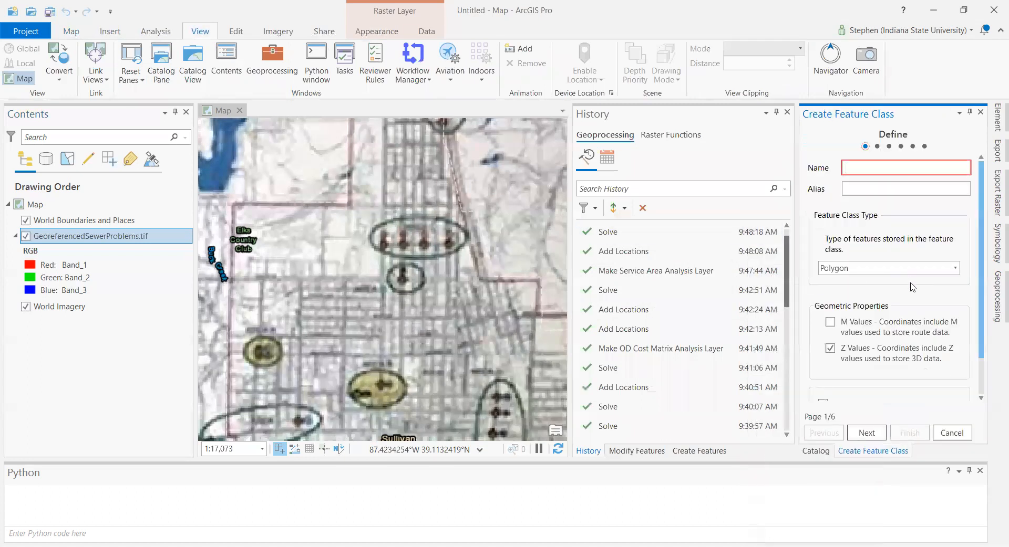
{"action": "left_click", "coordinate": [870, 168]}
{"action": "type", "text": "SewerPoint"}
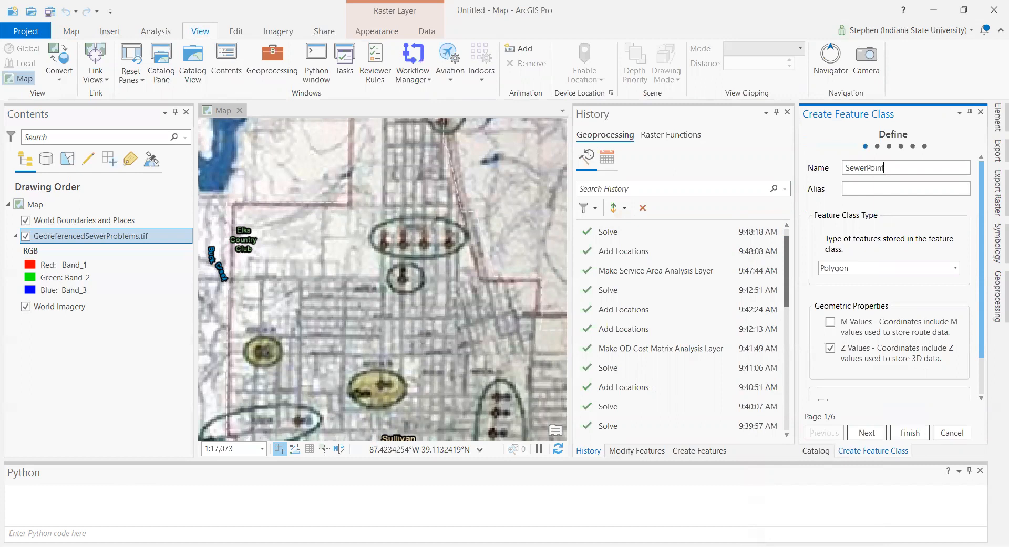
{"action": "key", "text": "Tab"}
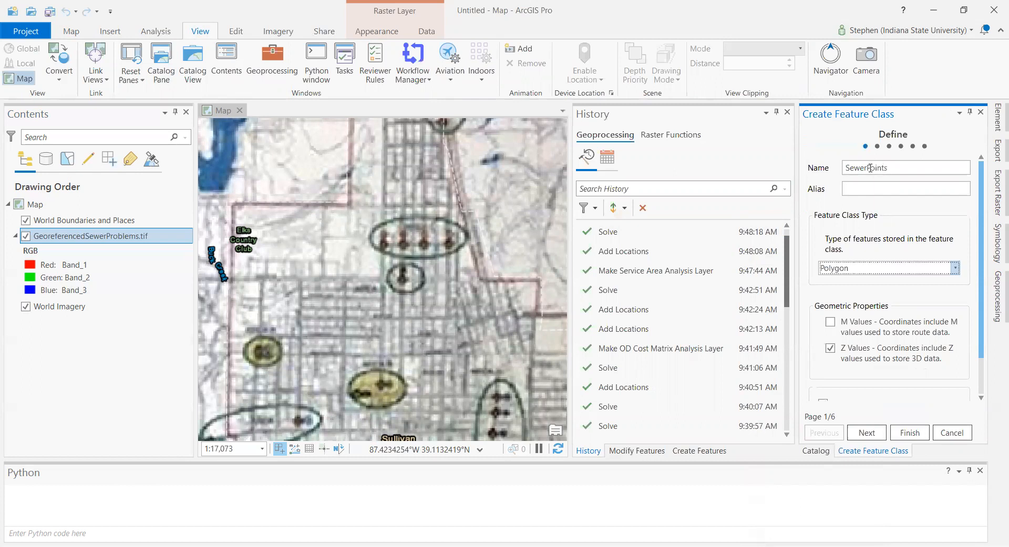
Set the feature class type to Point, turn off Z values and continue to the field definitions.
{"action": "left_click", "coordinate": [882, 269]}
{"action": "left_click", "coordinate": [873, 345]}
{"action": "left_click", "coordinate": [880, 269]}
{"action": "left_click", "coordinate": [867, 312]}
{"action": "left_click", "coordinate": [830, 347]}
{"action": "left_click", "coordinate": [866, 432]}
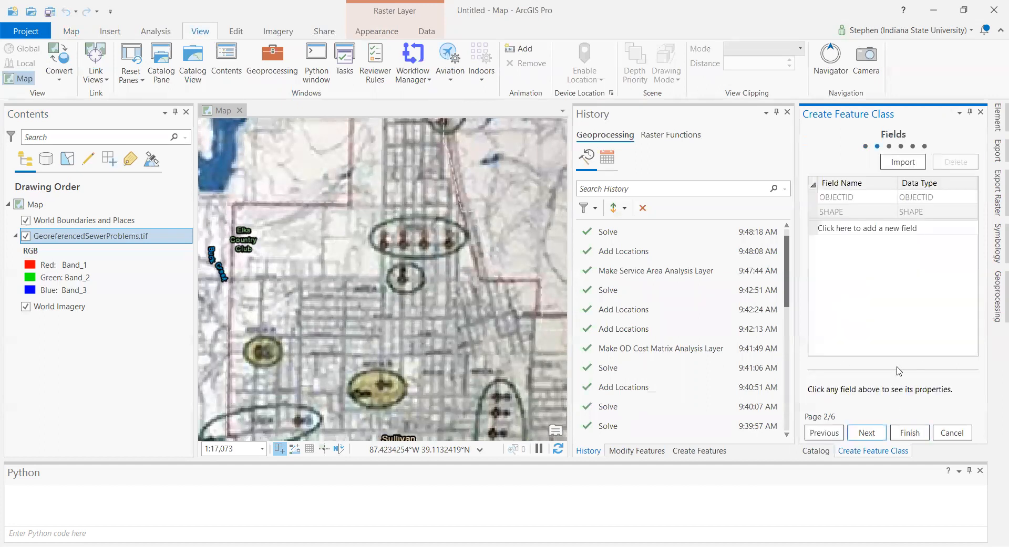
Add a text field named Colorofpoint and continue to the spatial reference.
{"action": "left_click", "coordinate": [823, 231]}
{"action": "type", "text": "Co"}
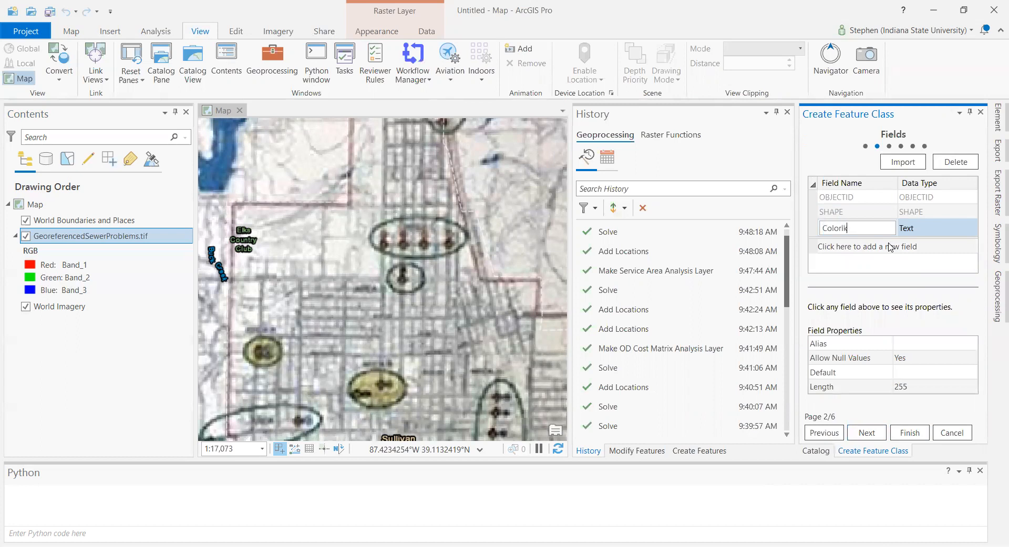
{"action": "type", "text": "lorofpoint"}
{"action": "left_click", "coordinate": [935, 228]}
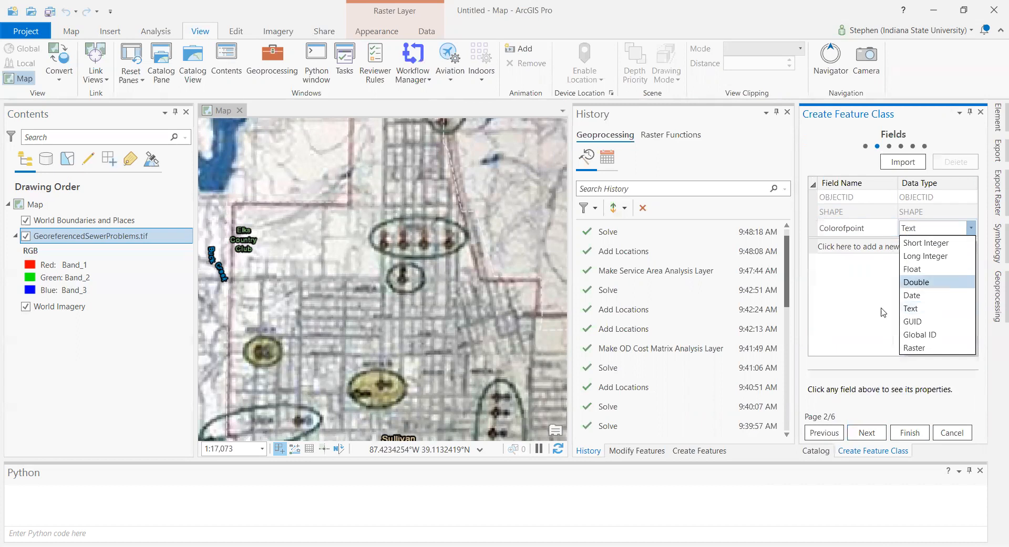
{"action": "left_click", "coordinate": [827, 311]}
{"action": "left_click", "coordinate": [873, 436]}
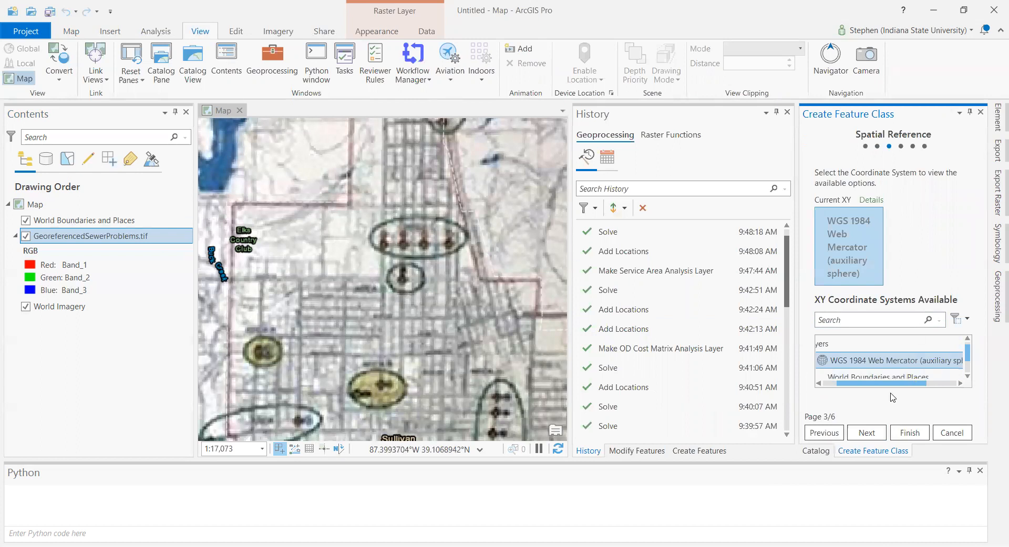
Keep WGS 1984 Web Mercator (auxiliary sphere) with the default tolerance and resolution, and finish creating the feature class.
{"action": "scroll", "coordinate": [899, 374], "scroll_direction": "down", "scroll_amount": 2}
{"action": "left_click", "coordinate": [830, 384]}
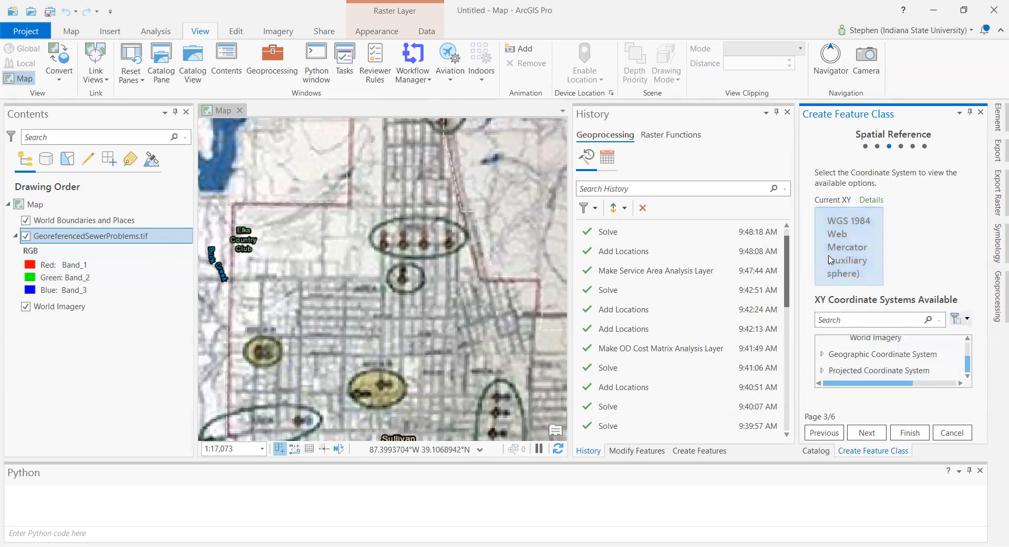
{"action": "left_click", "coordinate": [866, 433]}
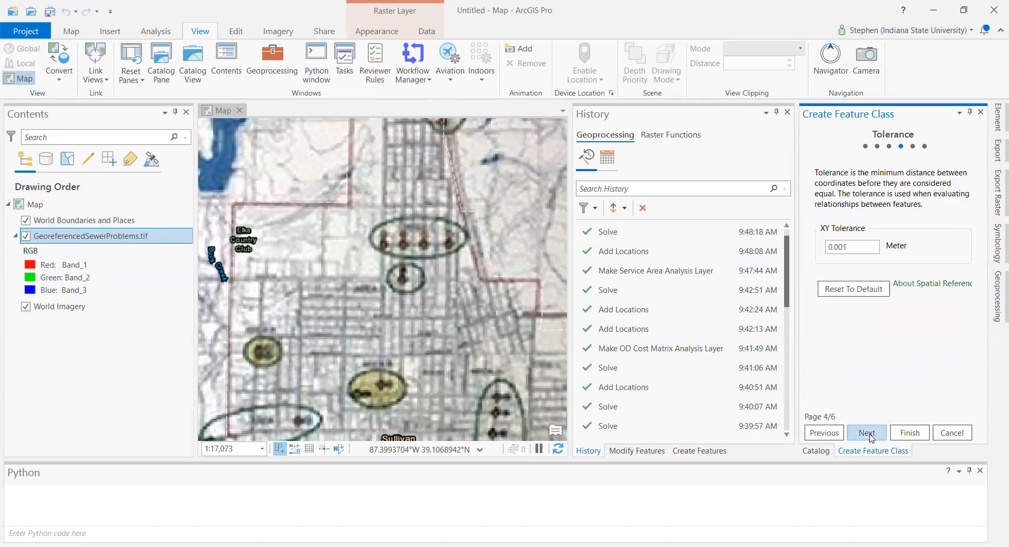
{"action": "left_click", "coordinate": [868, 435]}
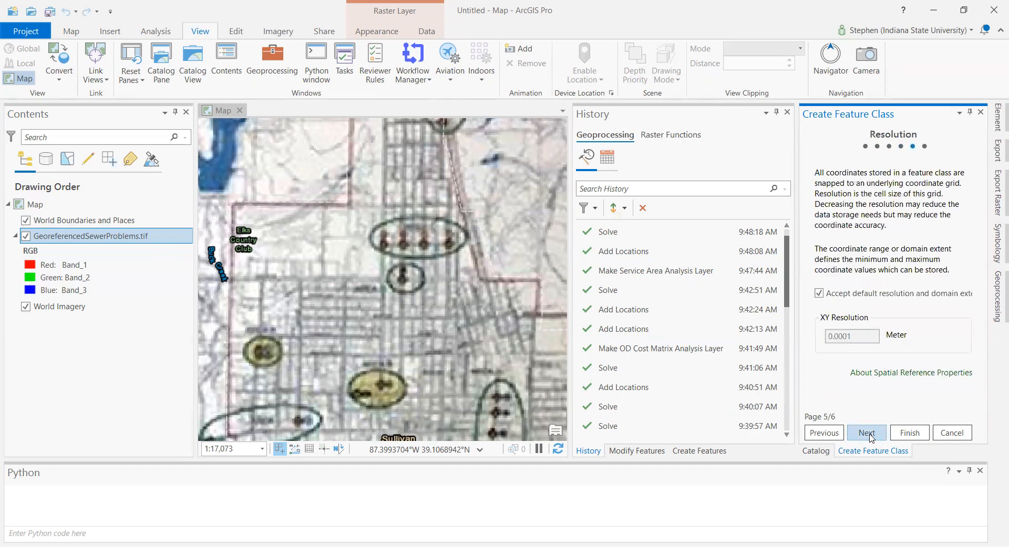
{"action": "left_click", "coordinate": [912, 433]}
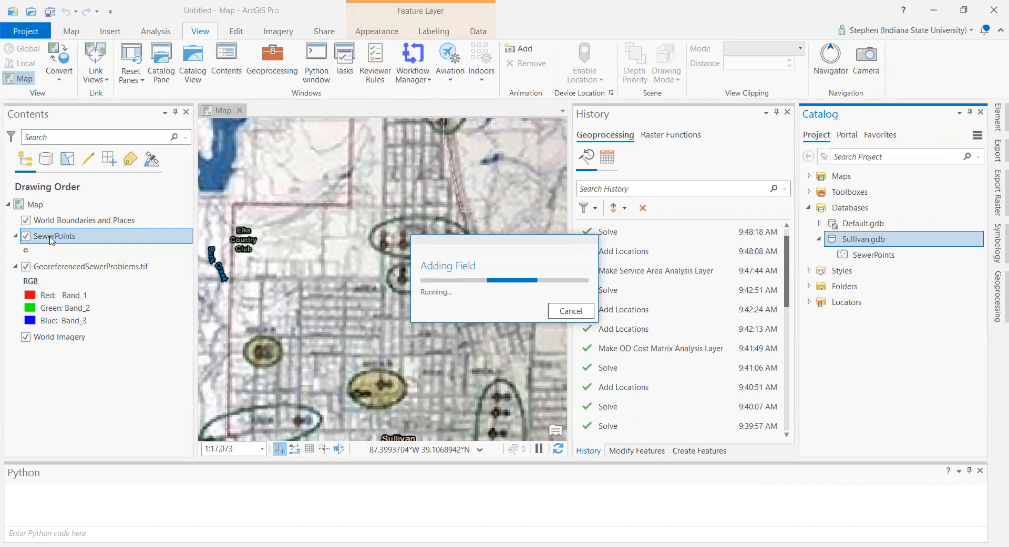
Create SewerPoints features on the four marks in the northern oval, plus one in the central yellow oval and one in the southwestern oval.
{"action": "left_click", "coordinate": [241, 35]}
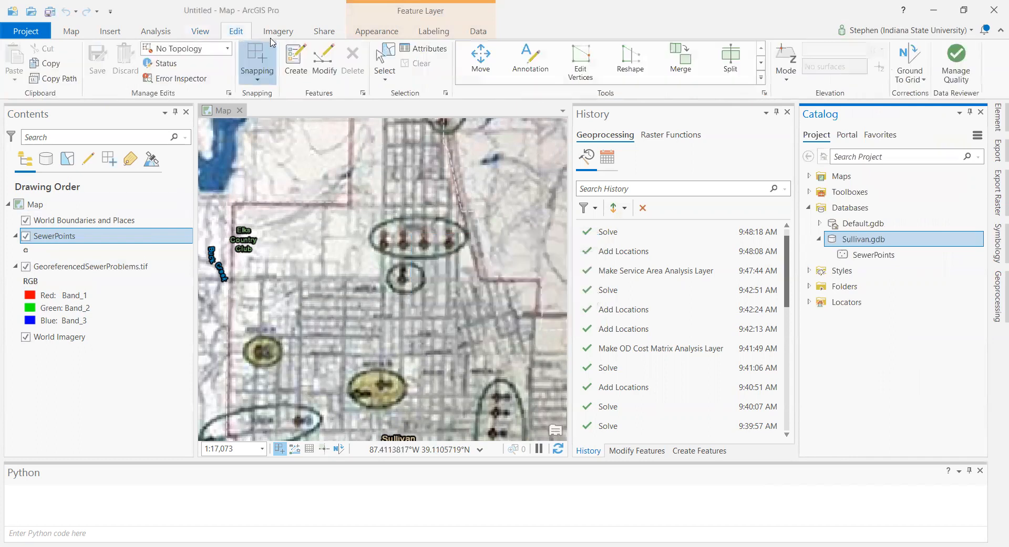
{"action": "left_click", "coordinate": [296, 62]}
{"action": "left_click", "coordinate": [604, 195]}
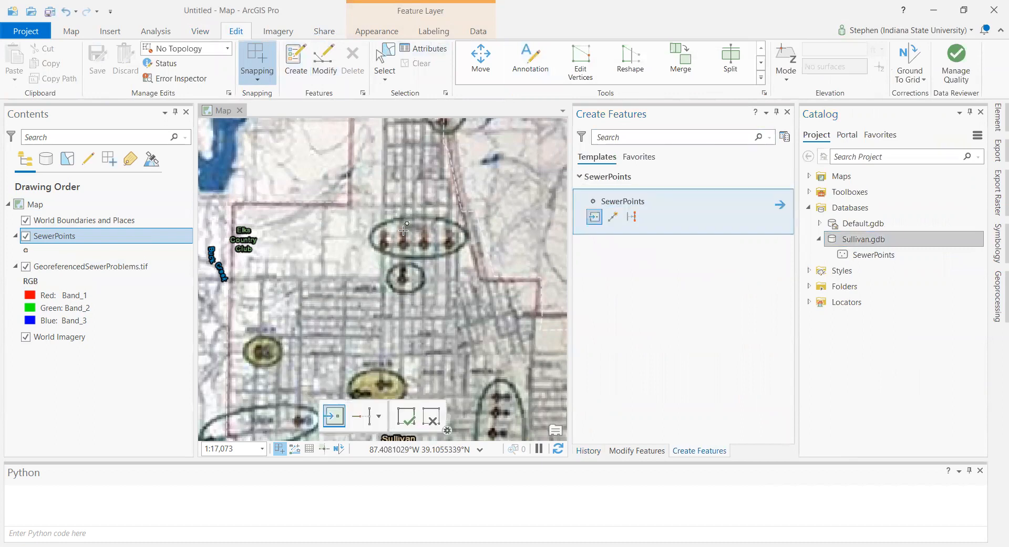
{"action": "left_click", "coordinate": [385, 244]}
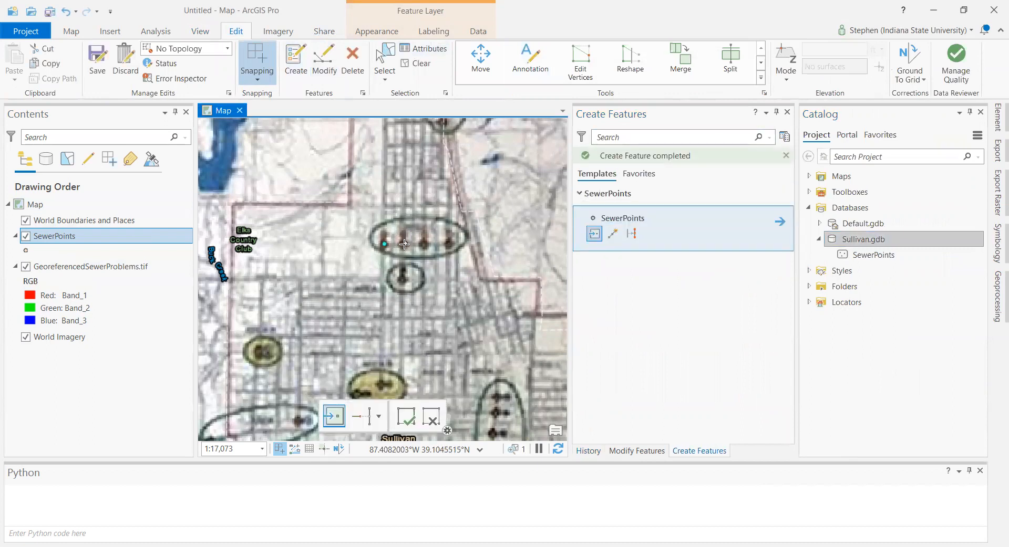
{"action": "left_click", "coordinate": [404, 244]}
{"action": "left_click", "coordinate": [425, 243]}
{"action": "left_click", "coordinate": [381, 383]}
{"action": "left_click", "coordinate": [299, 423]}
Save all edits made to the SewerPoints layer.
{"action": "left_click", "coordinate": [97, 62]}
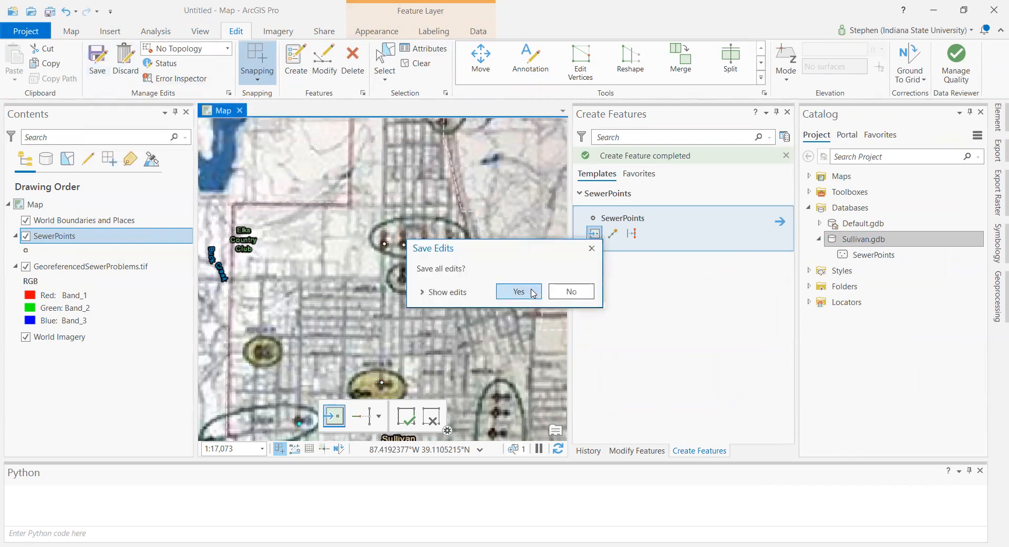
{"action": "left_click", "coordinate": [533, 293]}
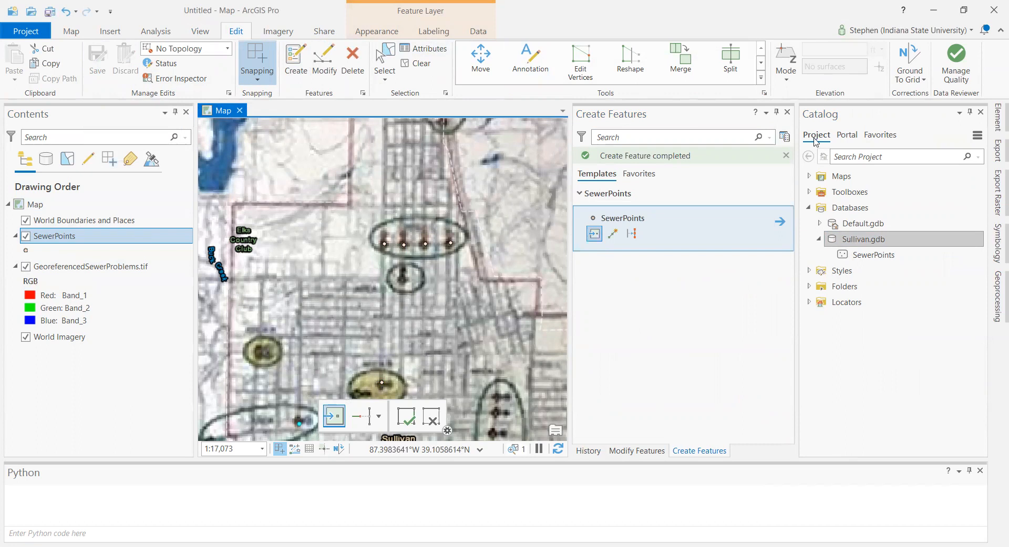
{"action": "scroll", "coordinate": [536, 209], "scroll_direction": "down", "scroll_amount": 3}
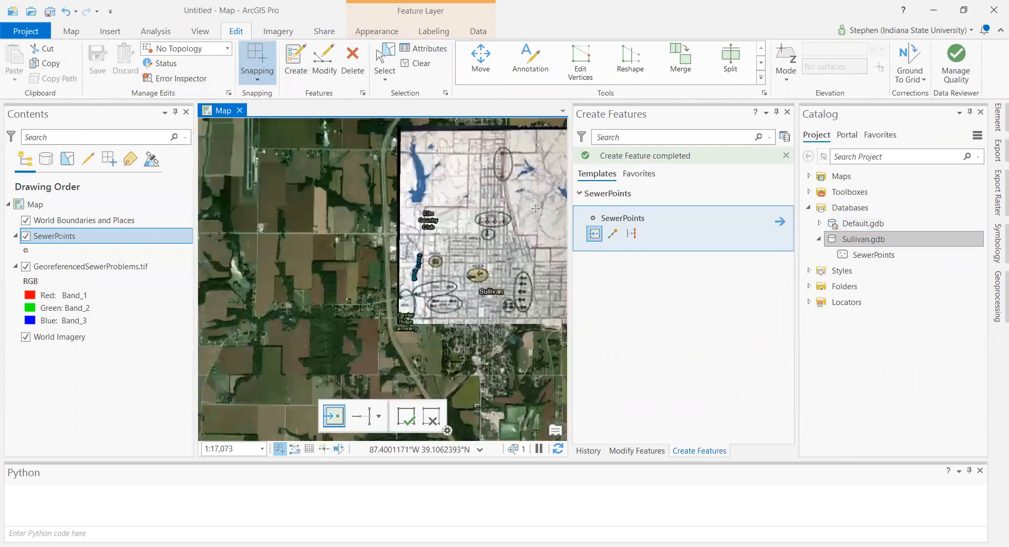